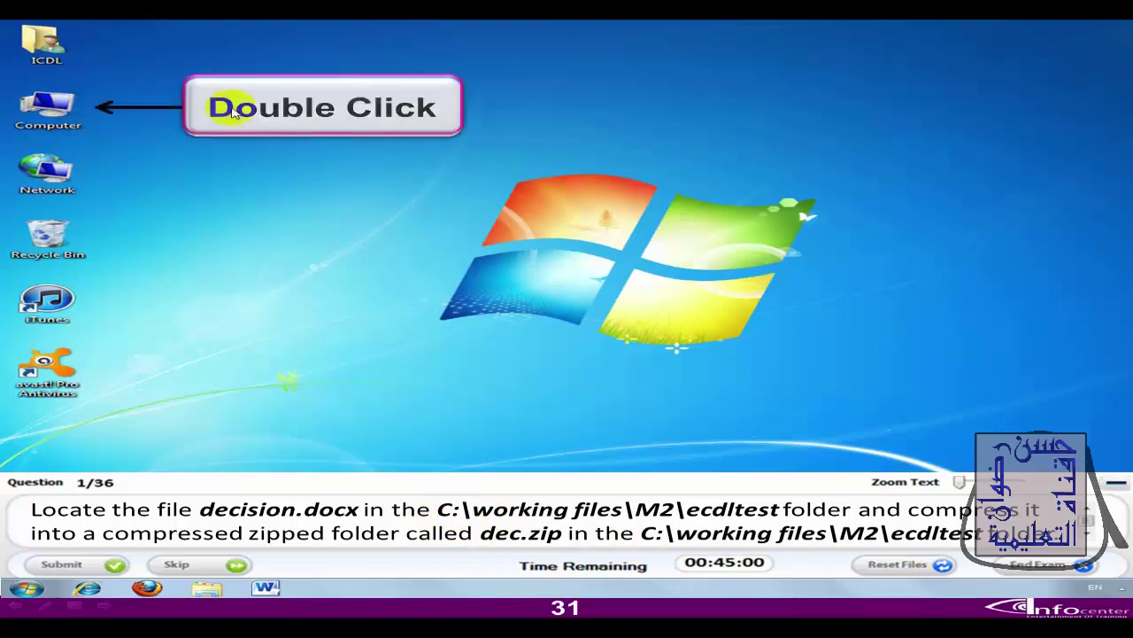
Step: Open the C:\Working files\M2\ecdltest folder to locate decision.docx
{"action": "double_click", "coordinate": [55, 108]}
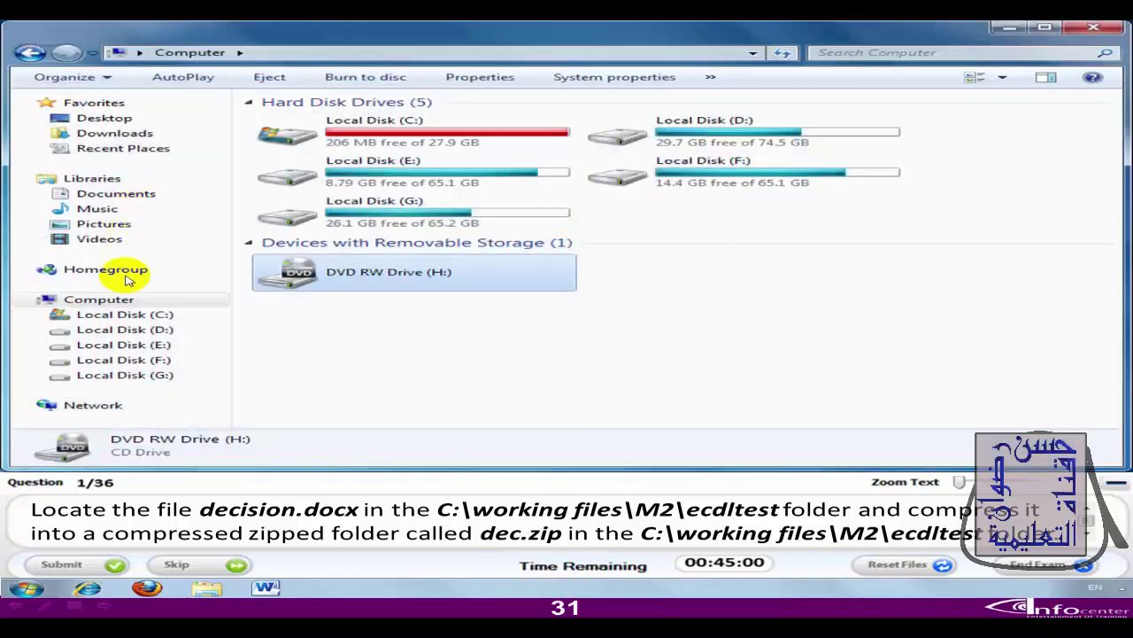
{"action": "left_click", "coordinate": [128, 315]}
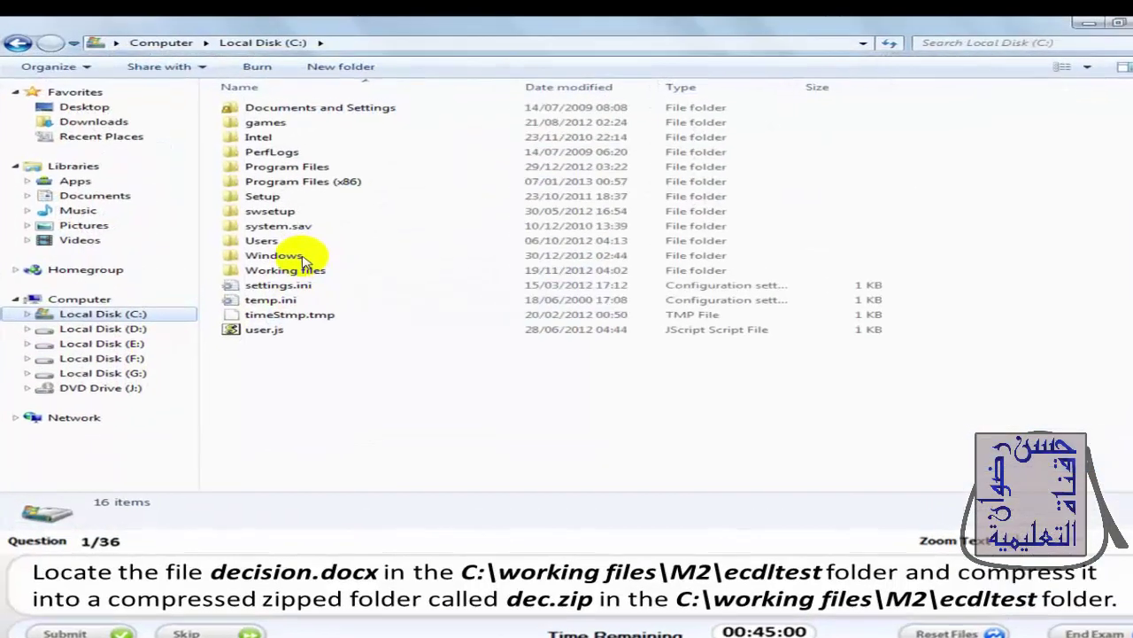
{"action": "left_click", "coordinate": [295, 271]}
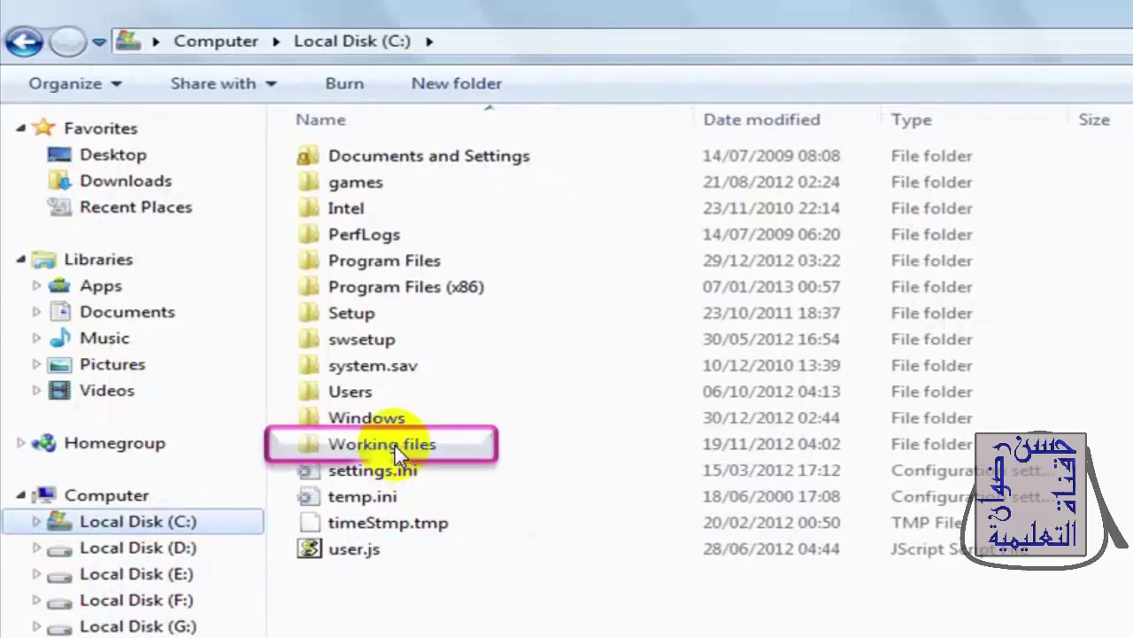
{"action": "double_click", "coordinate": [395, 445]}
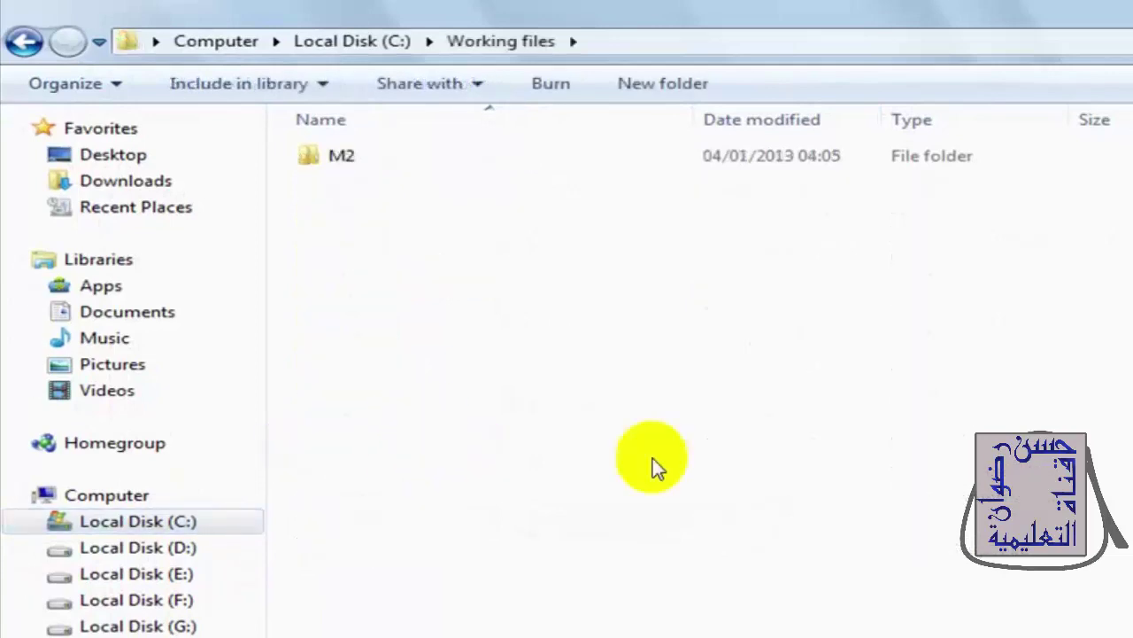
{"action": "double_click", "coordinate": [346, 153]}
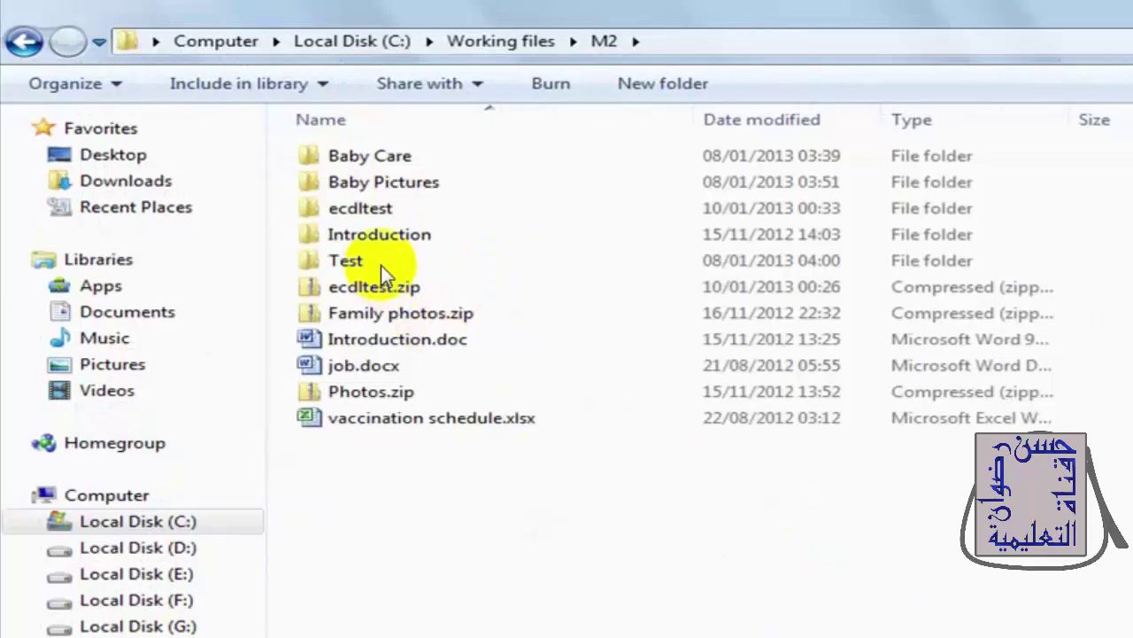
{"action": "double_click", "coordinate": [368, 209]}
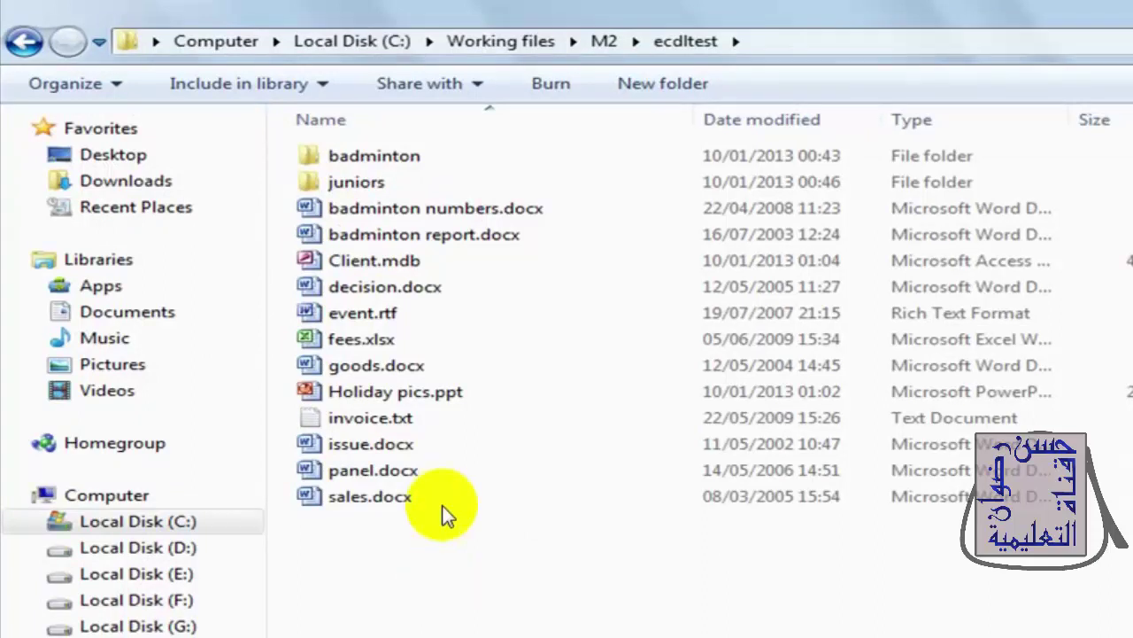
Step: Compress decision.docx into a zipped folder named dec.zip in the ecdltest folder and submit the answer
{"action": "right_click", "coordinate": [371, 284]}
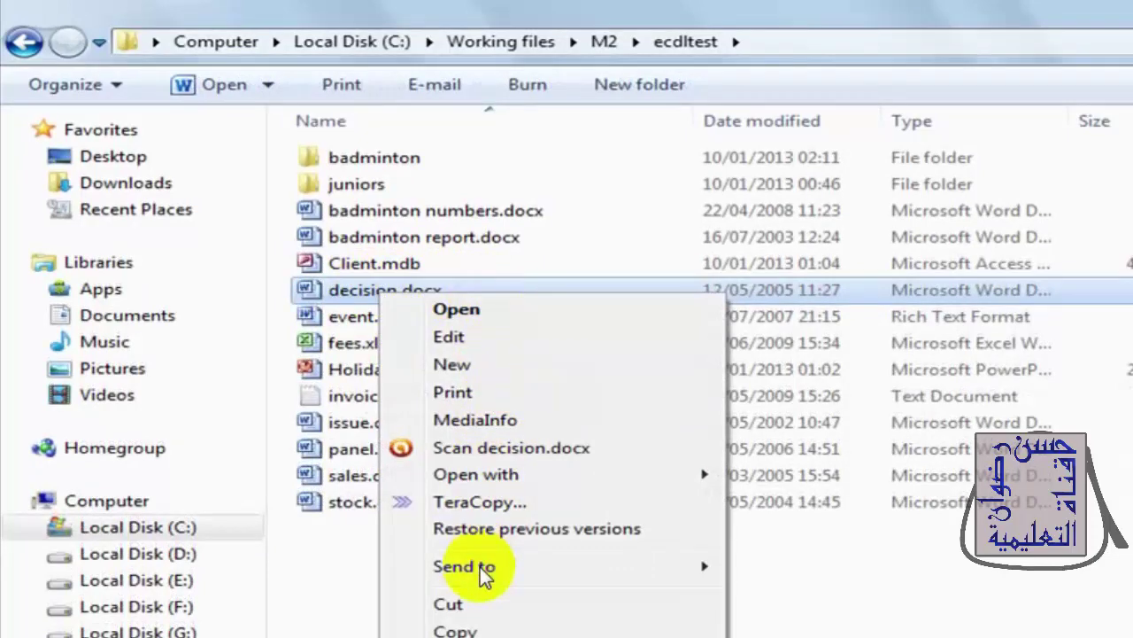
{"action": "mouse_move", "coordinate": [571, 565]}
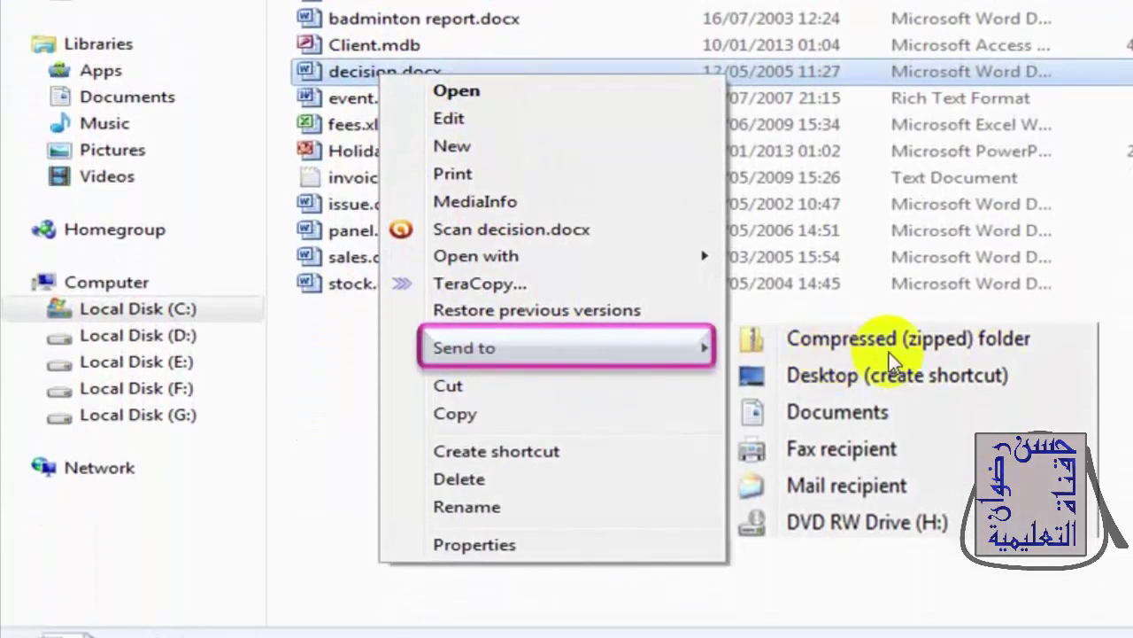
{"action": "left_click", "coordinate": [846, 340]}
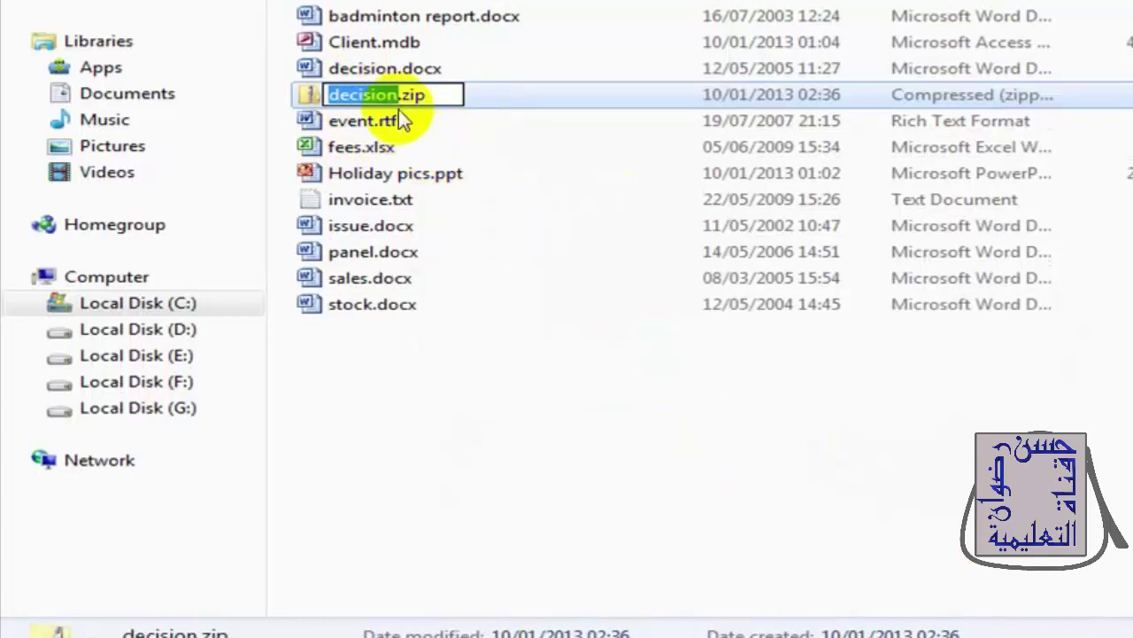
{"action": "type", "text": "dec"}
{"action": "key", "text": "Return"}
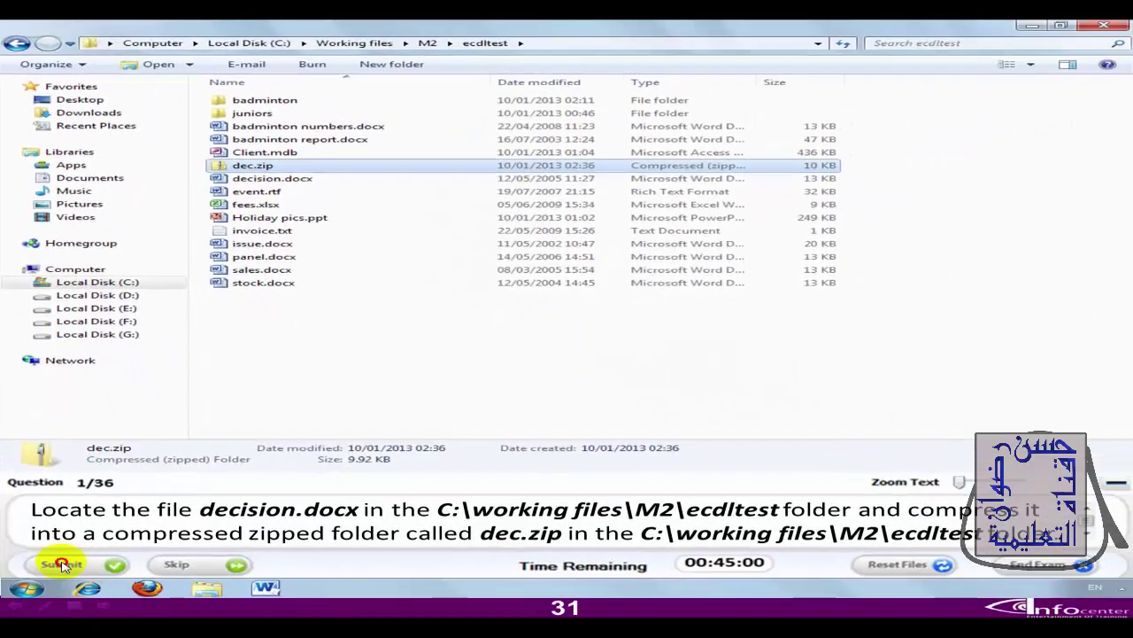
{"action": "left_click", "coordinate": [62, 565]}
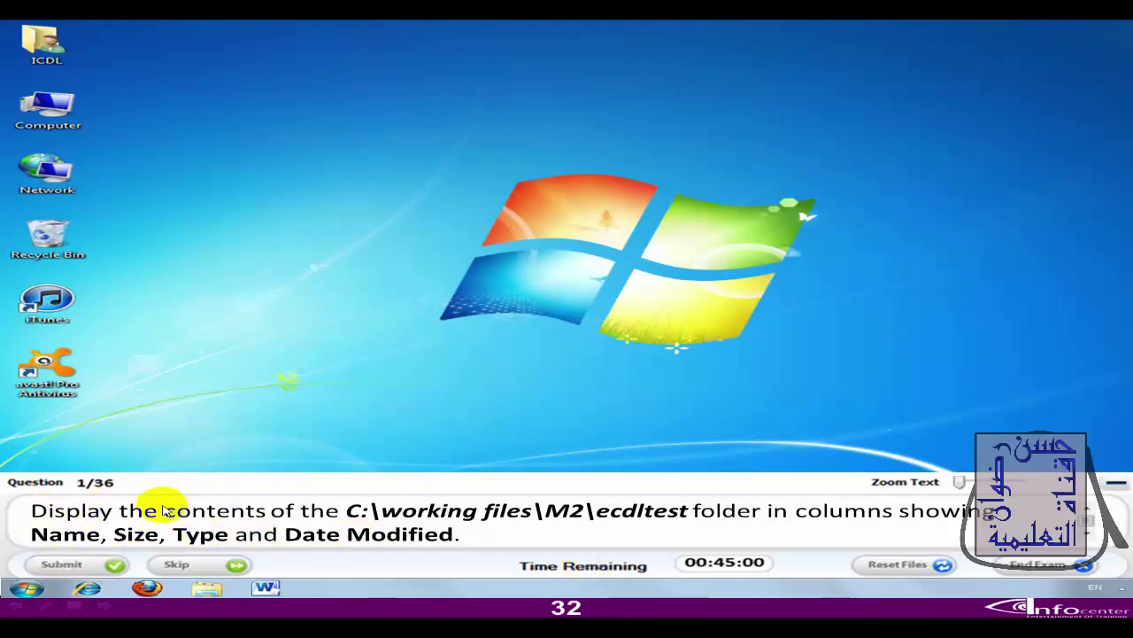
Step: Open the C:\Working files\M2\ecdltest folder for the column display question
{"action": "left_click", "coordinate": [863, 406]}
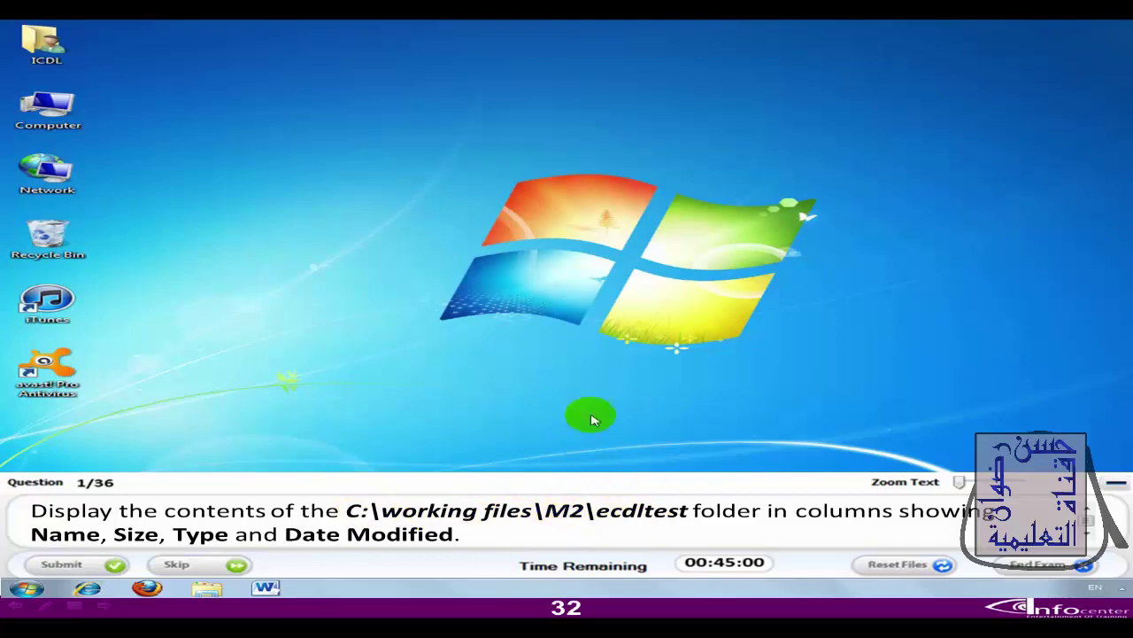
{"action": "double_click", "coordinate": [71, 108]}
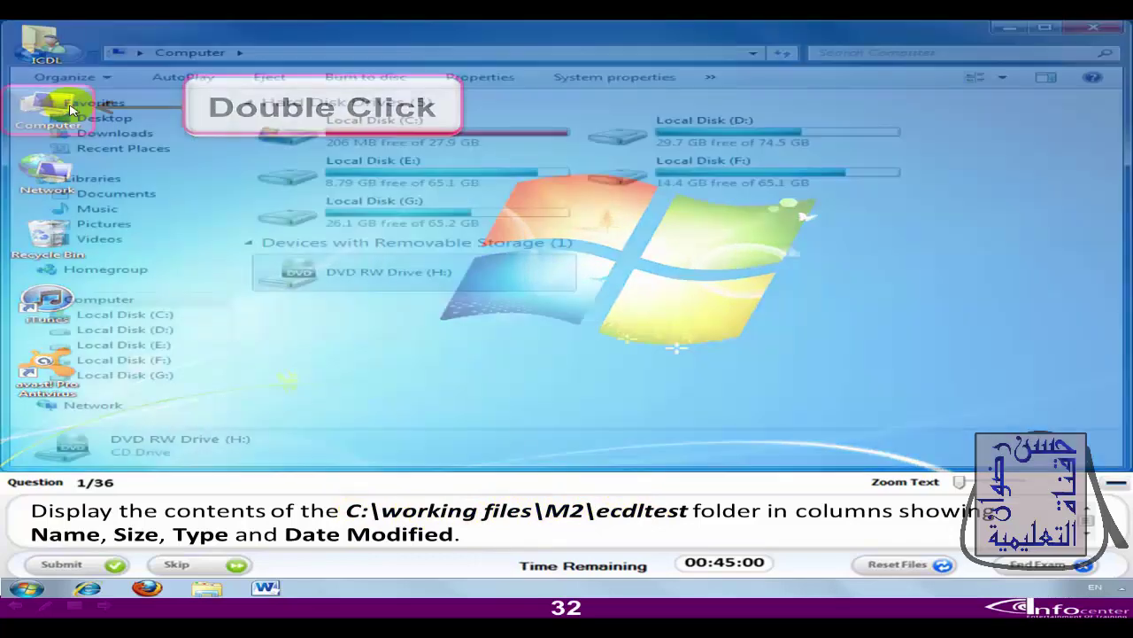
{"action": "left_click", "coordinate": [124, 316]}
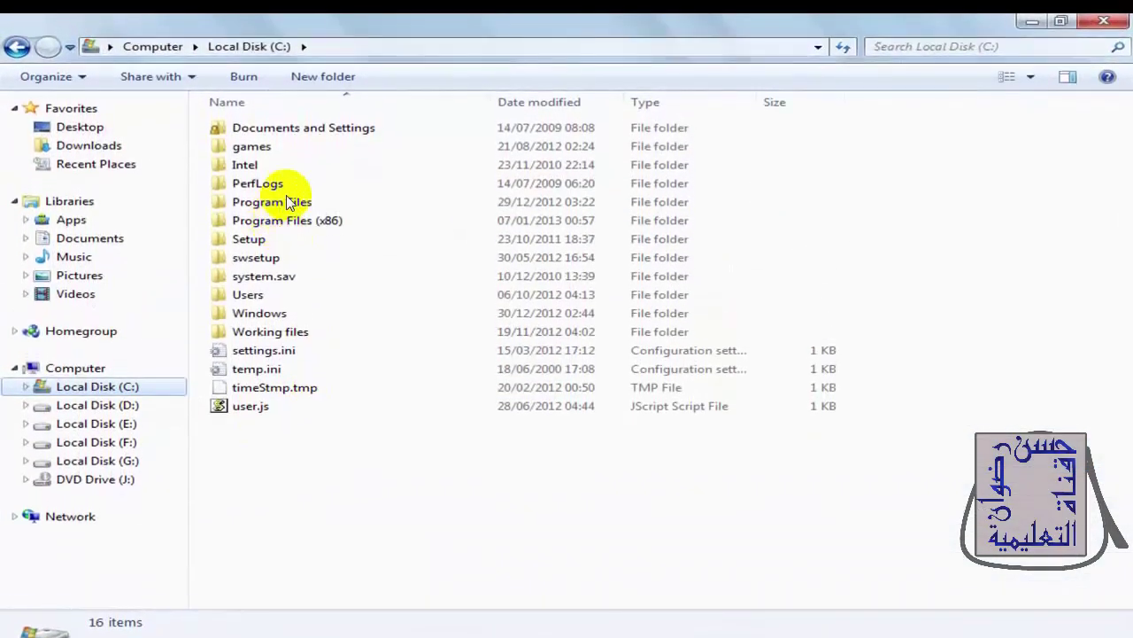
{"action": "double_click", "coordinate": [269, 335]}
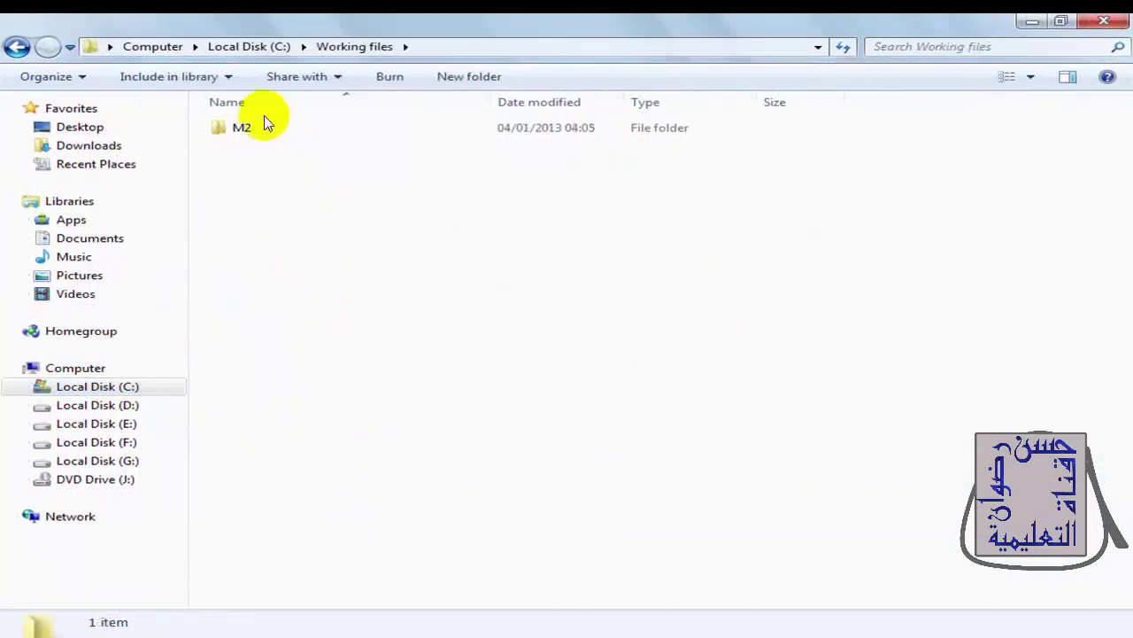
{"action": "double_click", "coordinate": [248, 128]}
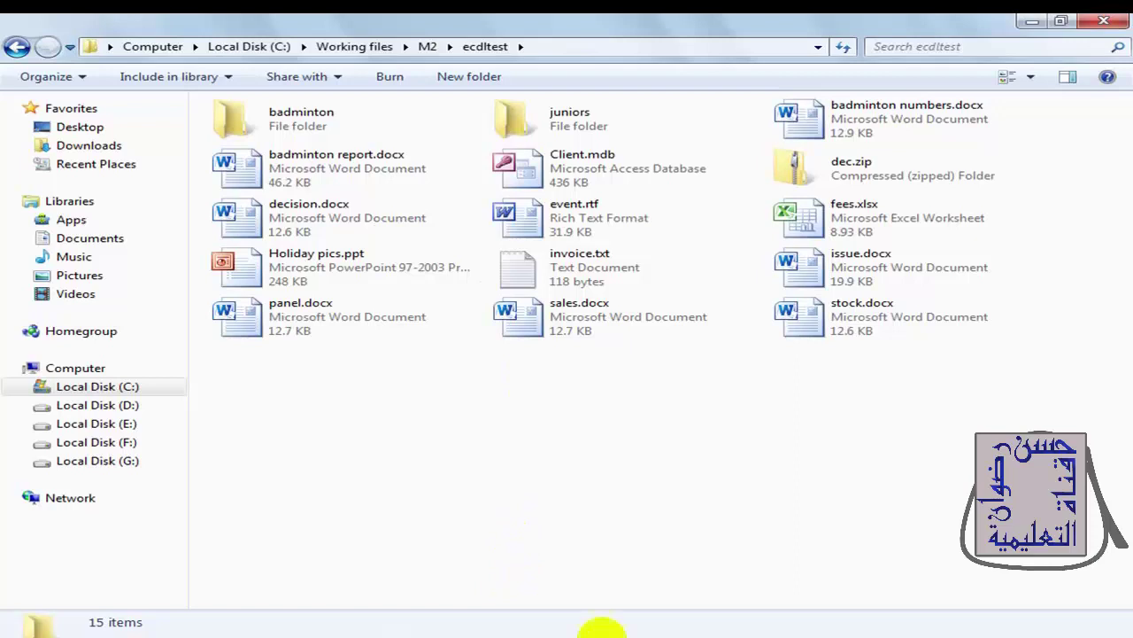
Step: Display the ecdltest folder's contents in Details view and submit the answer
{"action": "left_click", "coordinate": [1028, 78]}
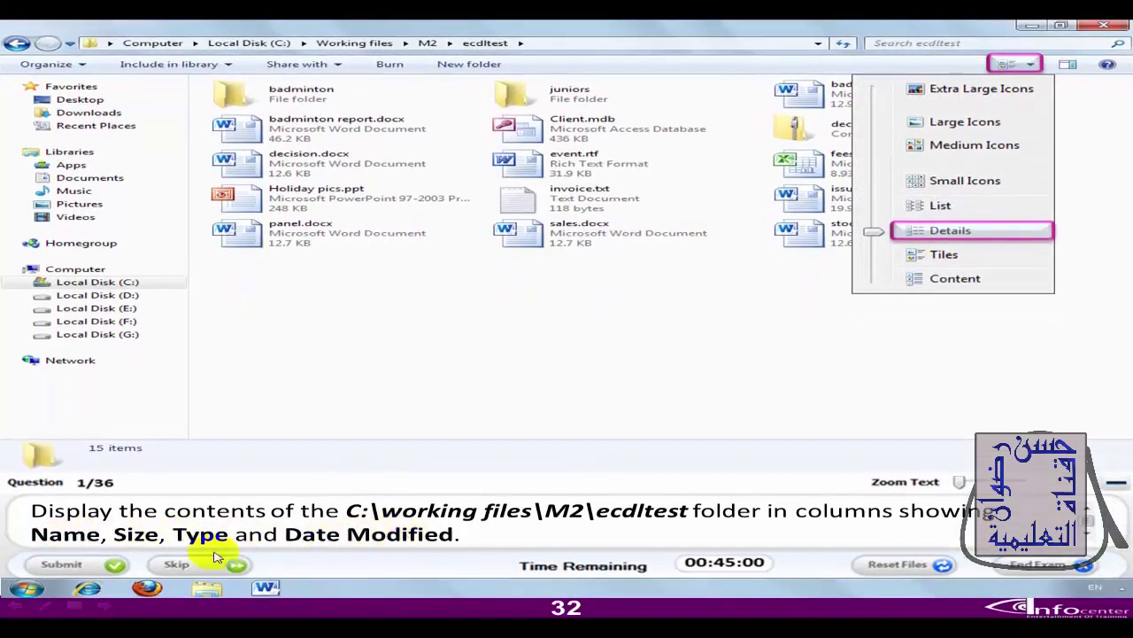
{"action": "left_click", "coordinate": [97, 565]}
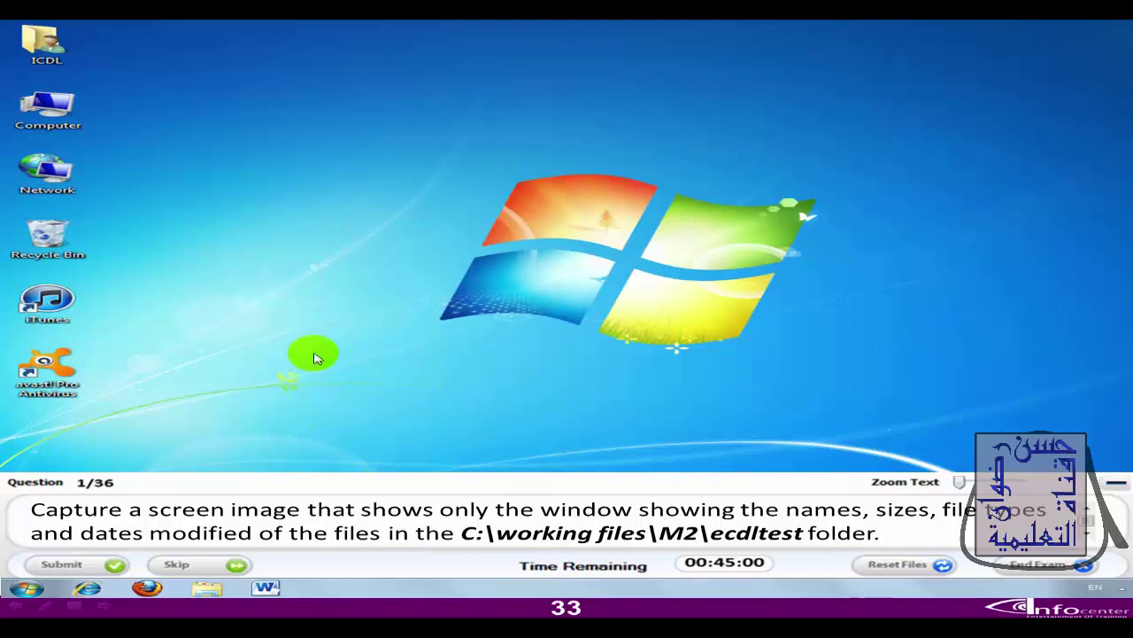
Step: Open the C:\Working files\M2\ecdltest folder for the screen capture question
{"action": "double_click", "coordinate": [71, 118]}
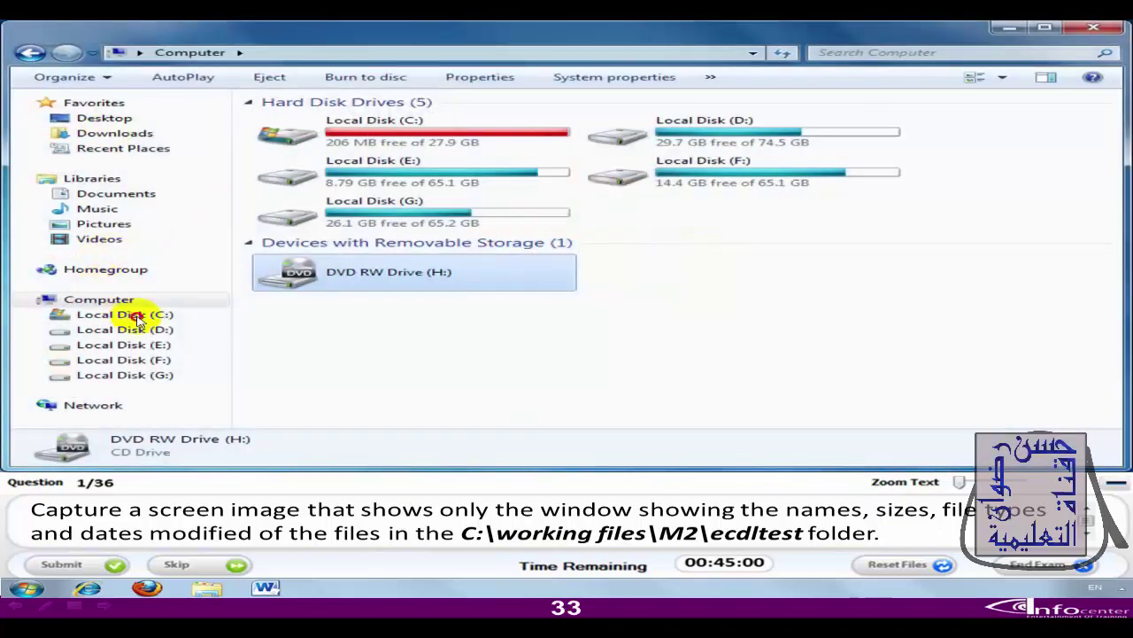
{"action": "left_click", "coordinate": [137, 320]}
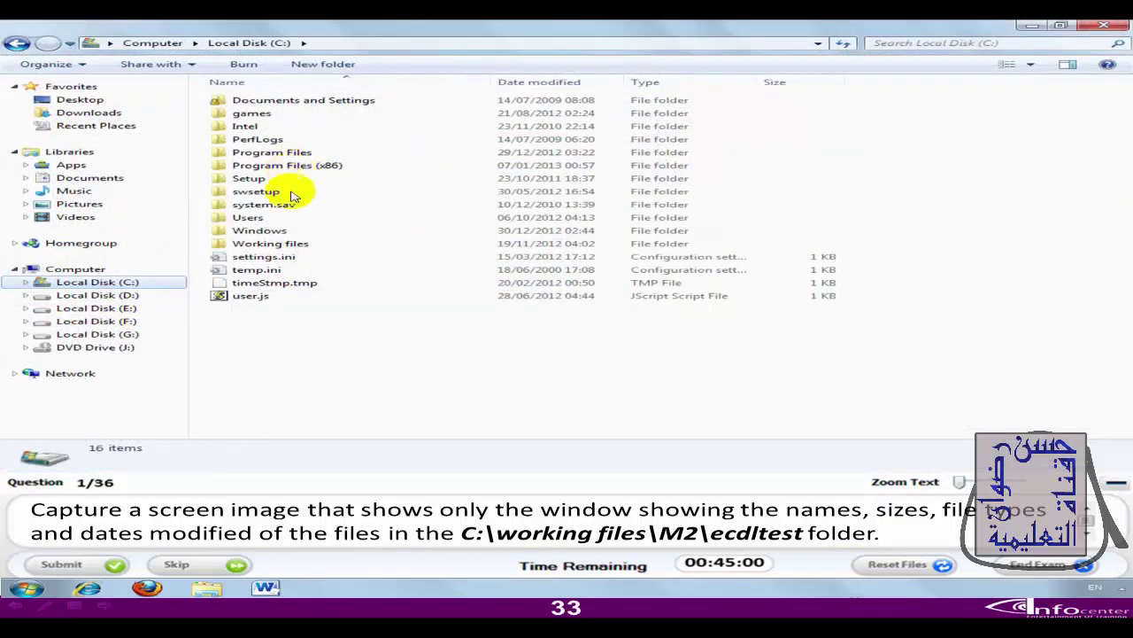
{"action": "double_click", "coordinate": [284, 243]}
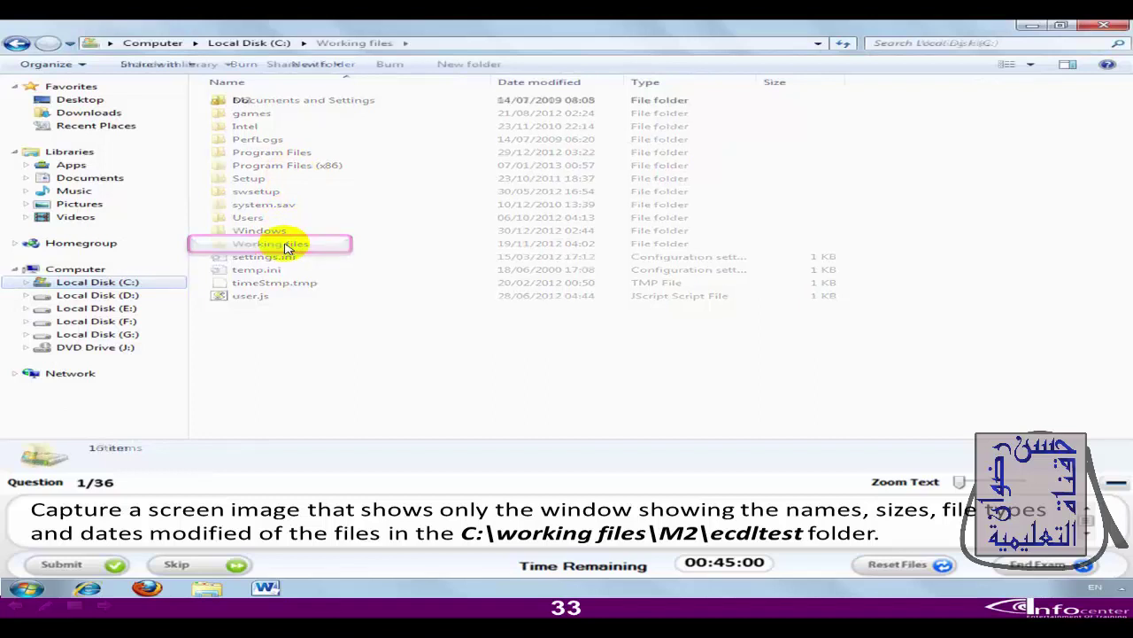
{"action": "double_click", "coordinate": [240, 102]}
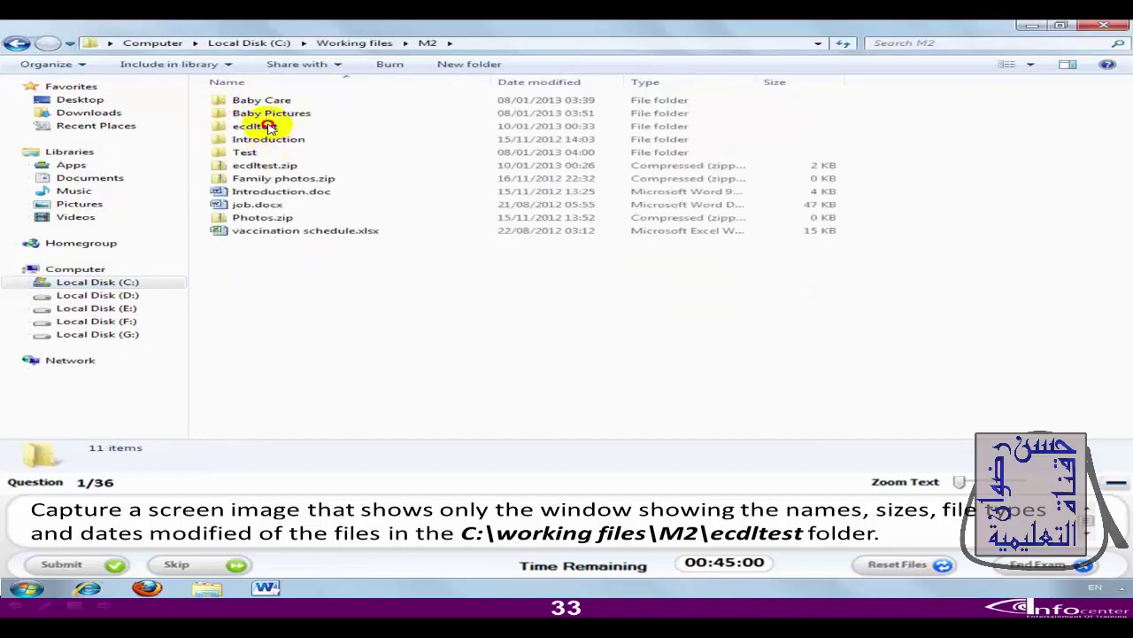
{"action": "double_click", "coordinate": [268, 127]}
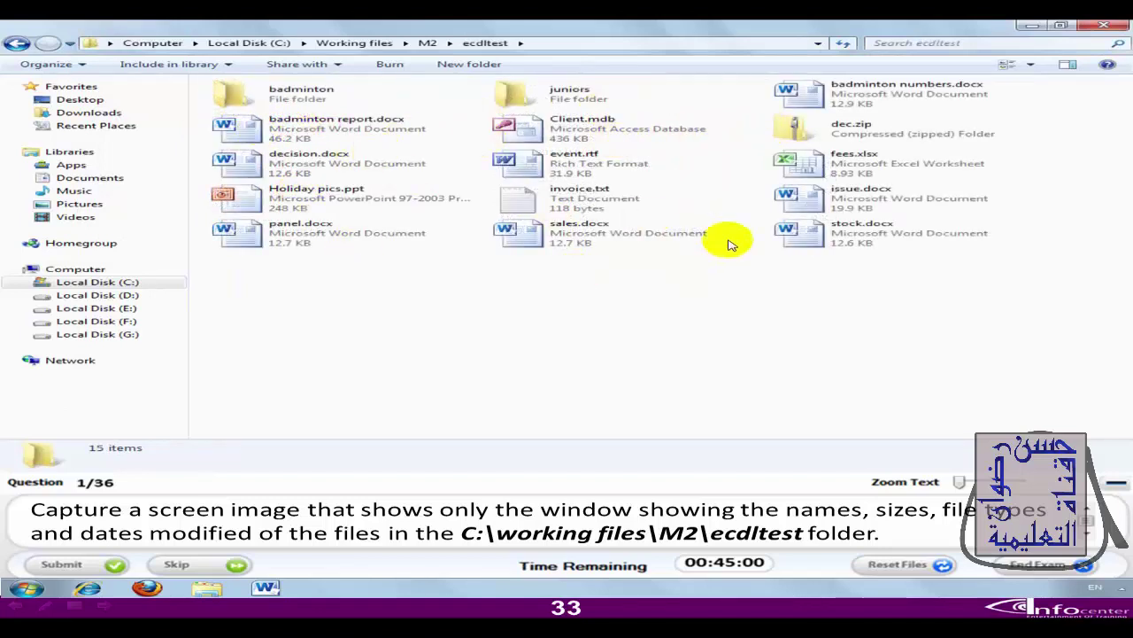
Step: Show the ecdltest files' names, sizes, types and dates modified in Details view and submit the window capture question
{"action": "left_click", "coordinate": [1030, 65]}
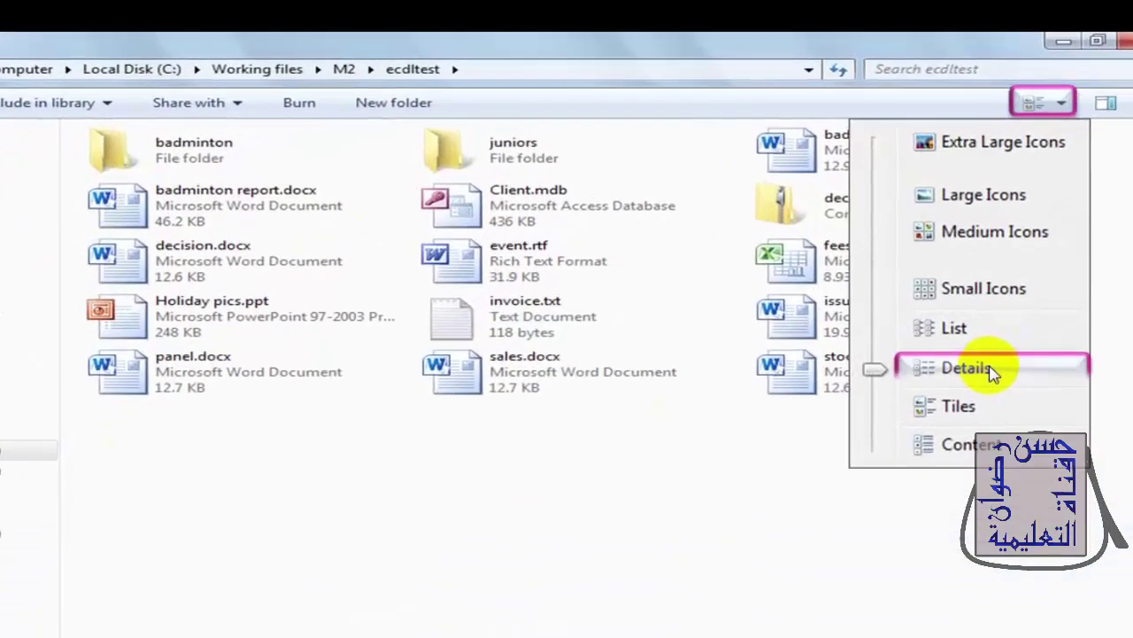
{"action": "left_click", "coordinate": [965, 235]}
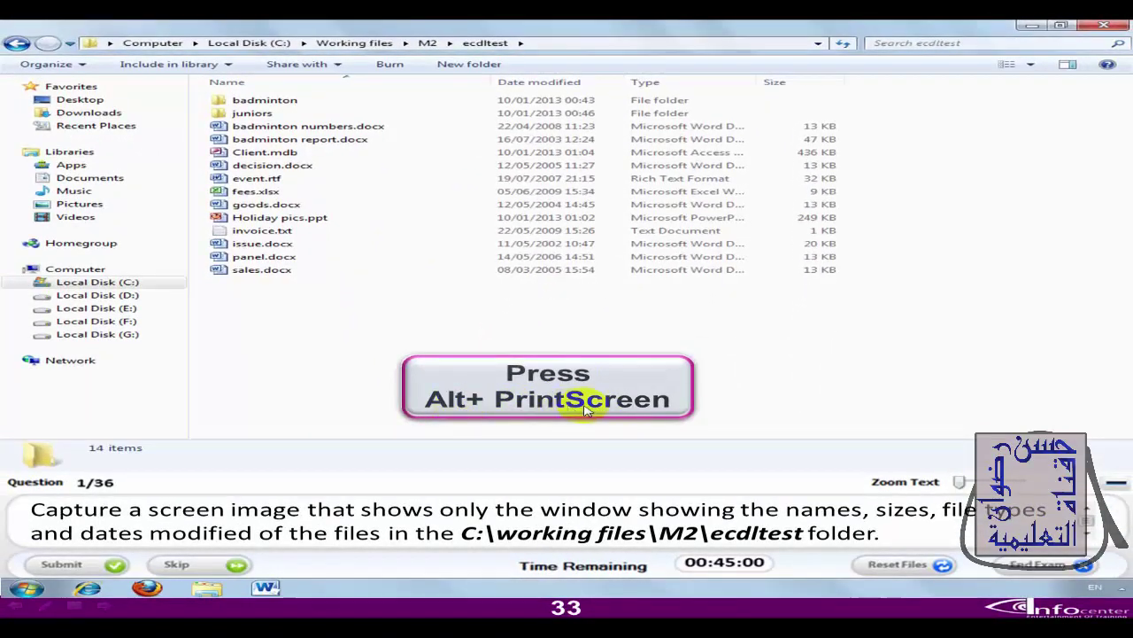
{"action": "left_click", "coordinate": [62, 565]}
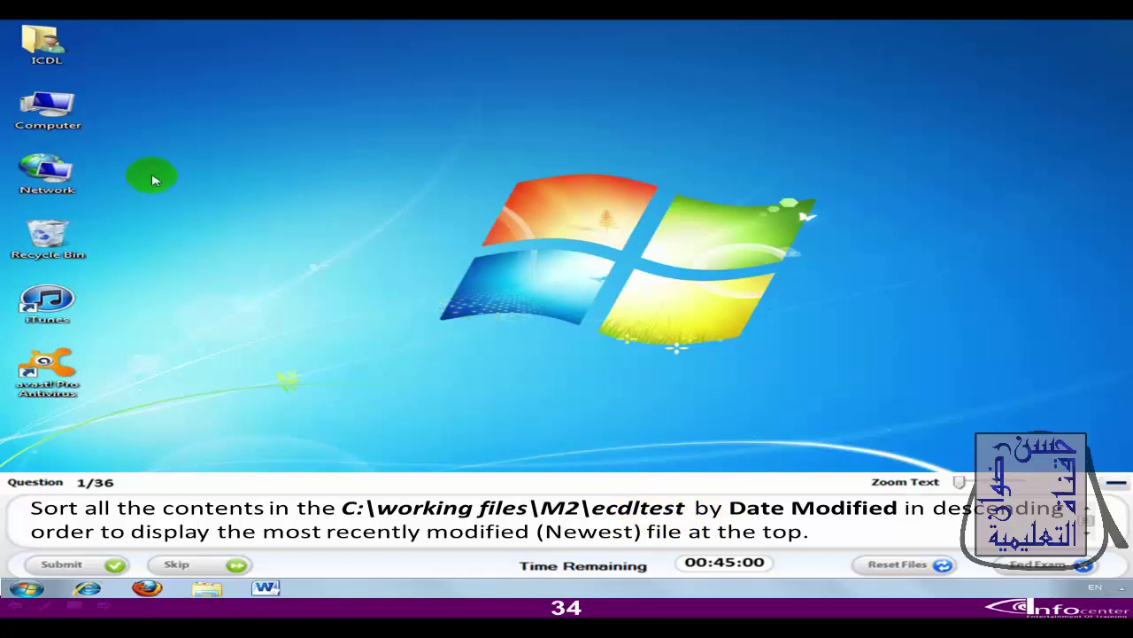
Step: Open the C:\Working files\M2\ecdltest folder for the Date Modified sorting question
{"action": "double_click", "coordinate": [64, 111]}
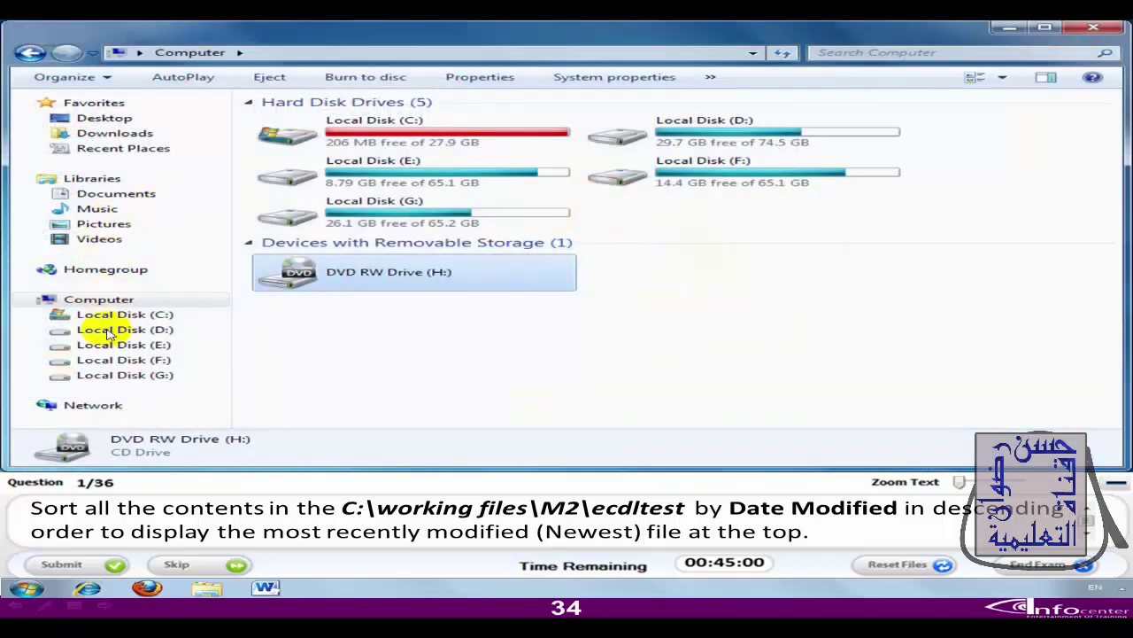
{"action": "left_click", "coordinate": [122, 315]}
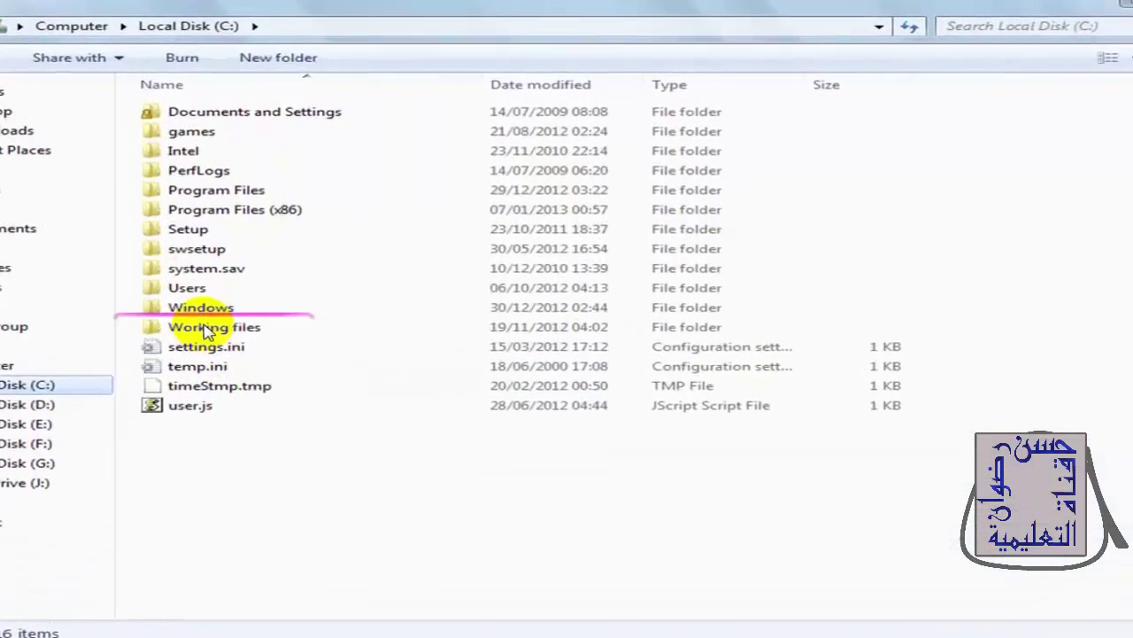
{"action": "double_click", "coordinate": [264, 244]}
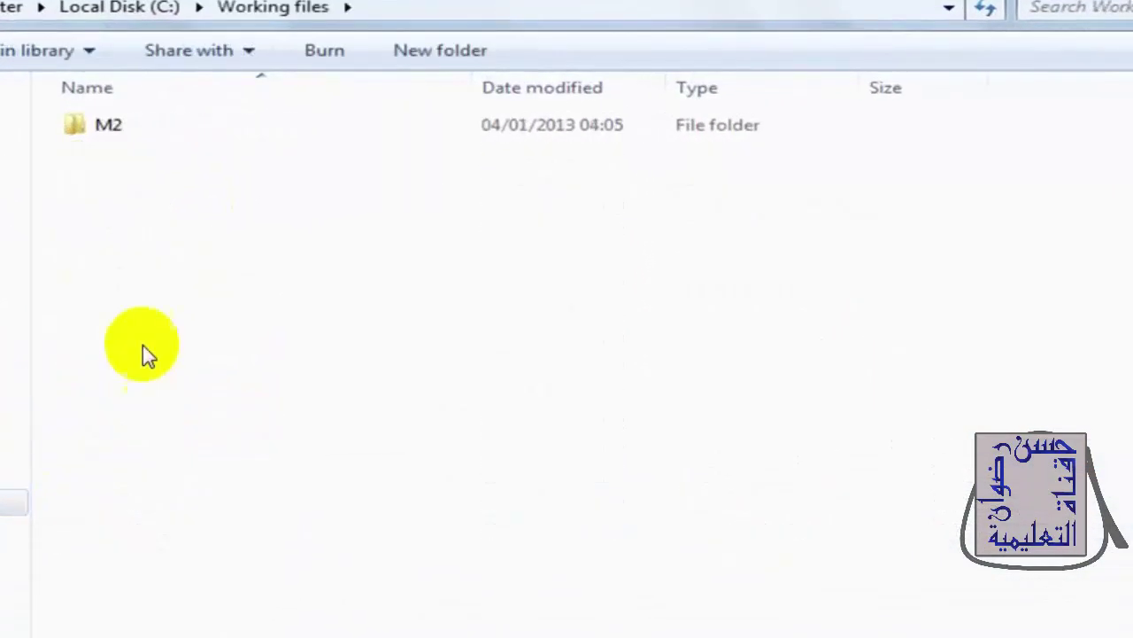
{"action": "double_click", "coordinate": [117, 129]}
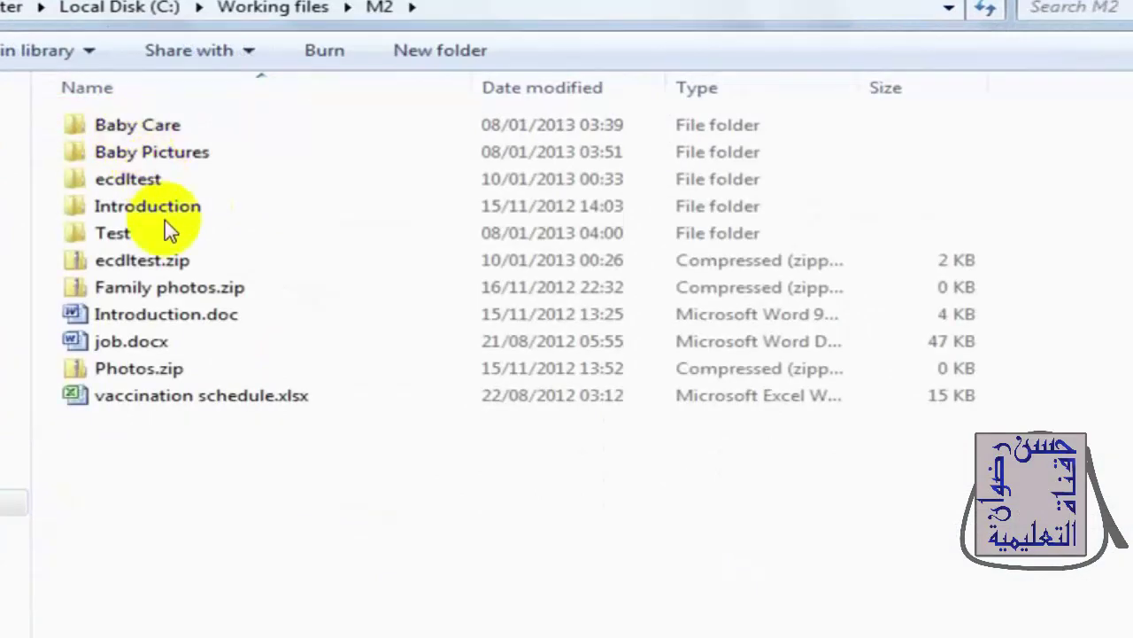
{"action": "double_click", "coordinate": [132, 177]}
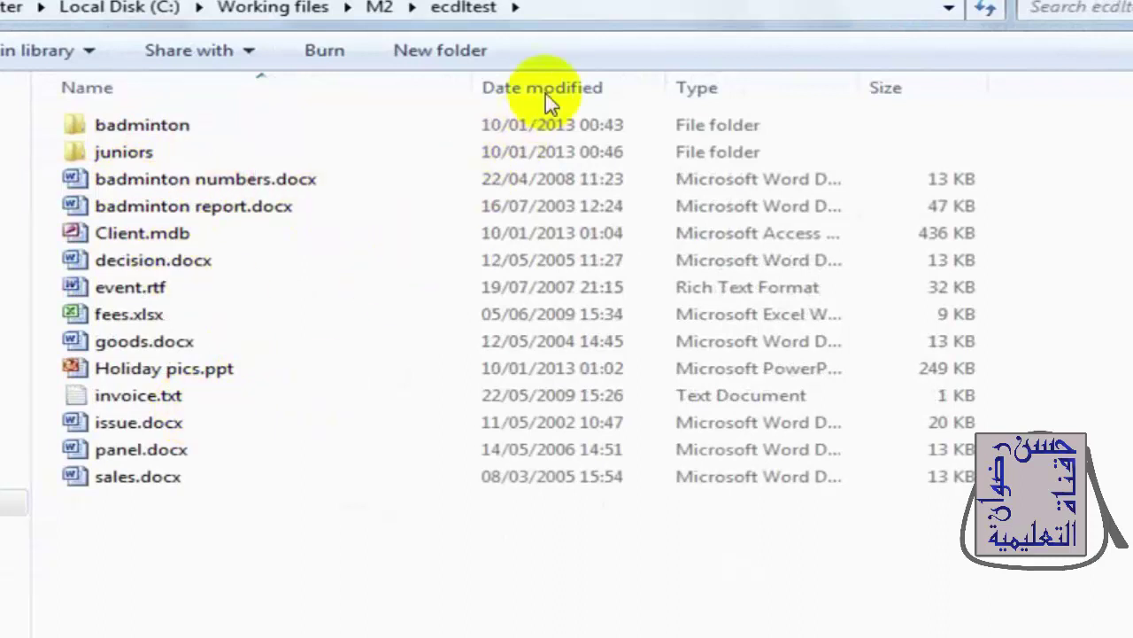
Step: Sort the ecdltest folder's contents by date modified in descending order, newest first, and submit the answer
{"action": "mouse_move", "coordinate": [545, 90]}
{"action": "left_mouse_down"}
{"action": "mouse_move", "coordinate": [588, 87]}
{"action": "mouse_move", "coordinate": [523, 87]}
{"action": "left_mouse_up"}
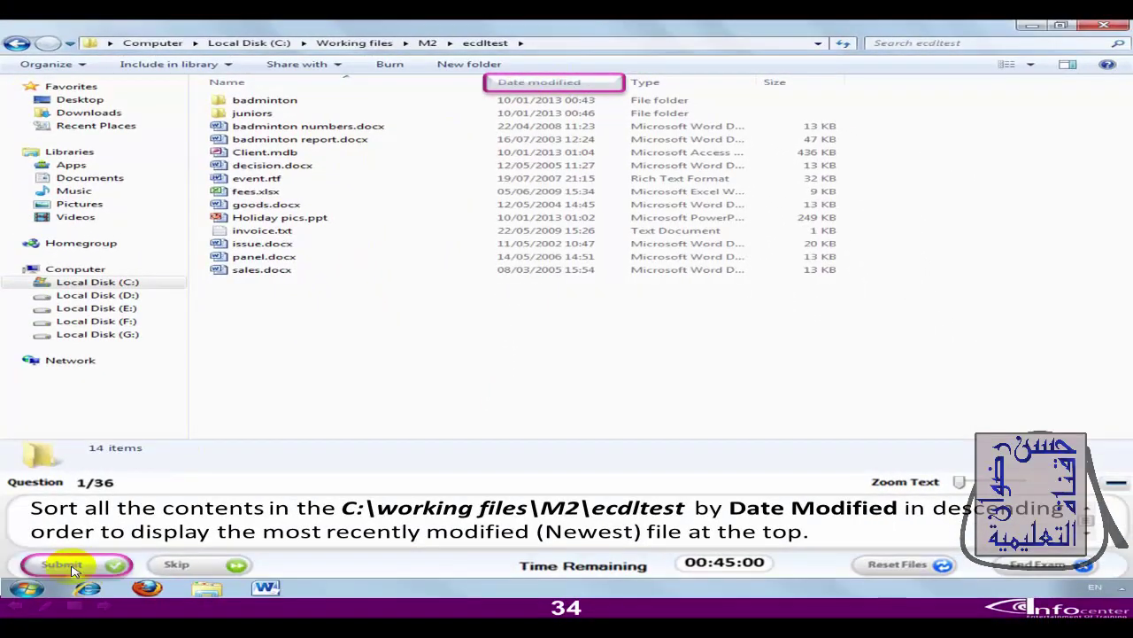
{"action": "left_click", "coordinate": [62, 564]}
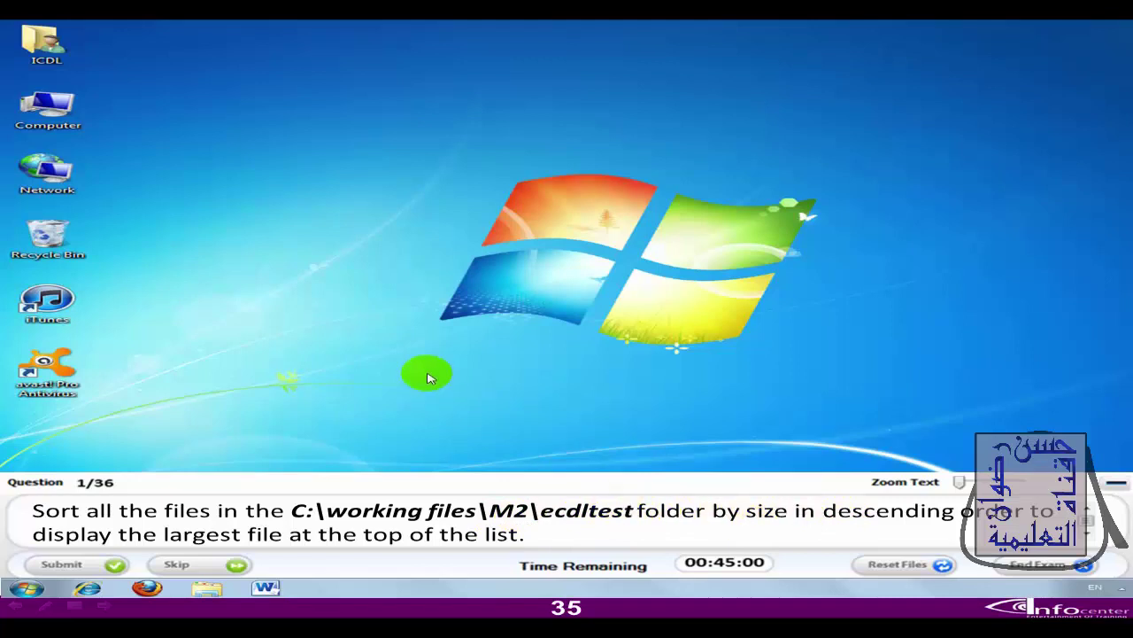
Step: Sort the files in the C:\Working files\M2\ecdltest folder by size in descending order and submit the answer
{"action": "double_click", "coordinate": [64, 112]}
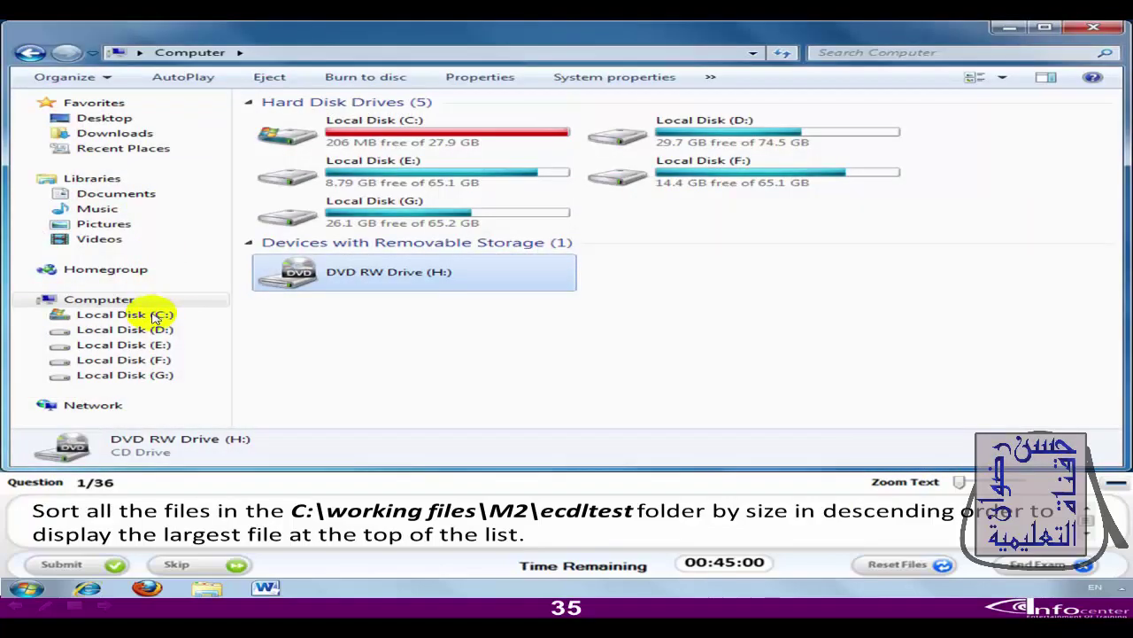
{"action": "left_click", "coordinate": [156, 317]}
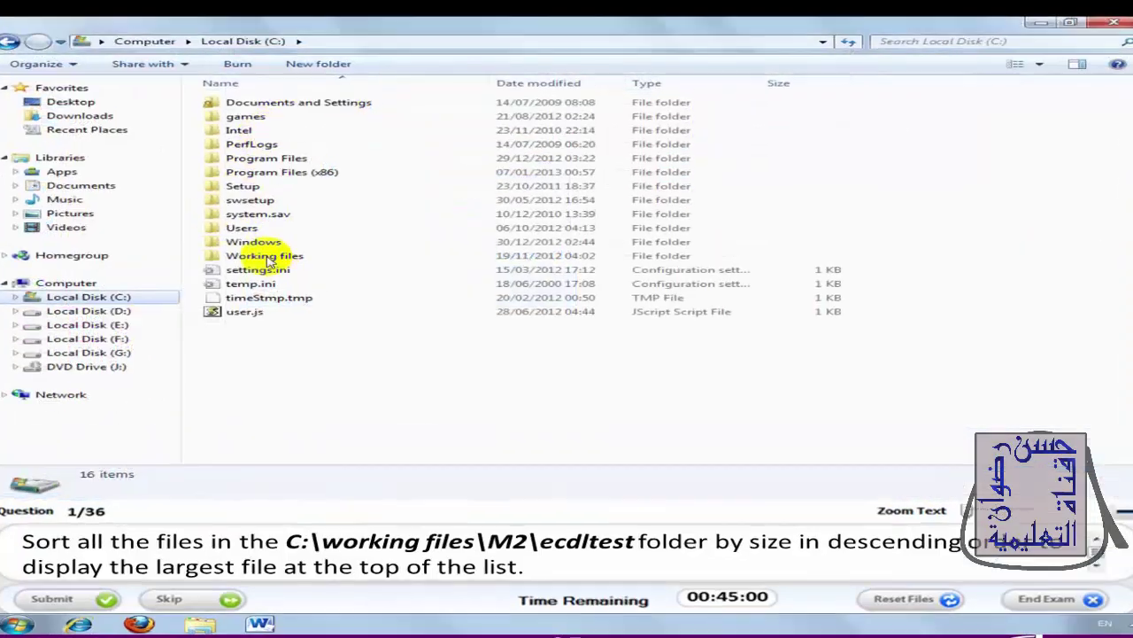
{"action": "double_click", "coordinate": [274, 244]}
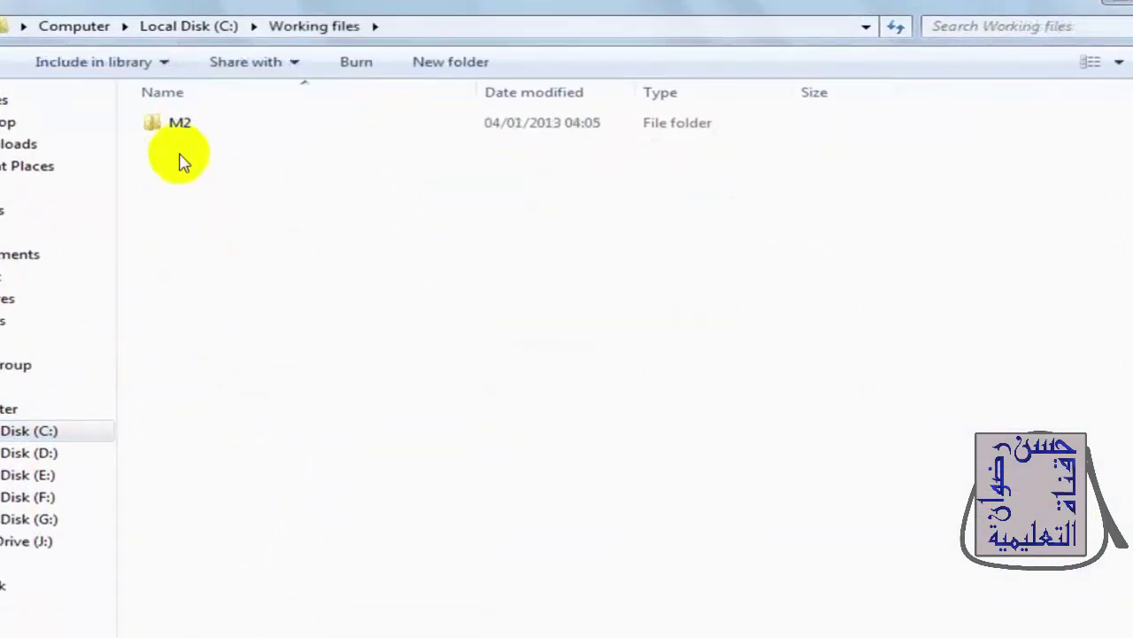
{"action": "double_click", "coordinate": [177, 121]}
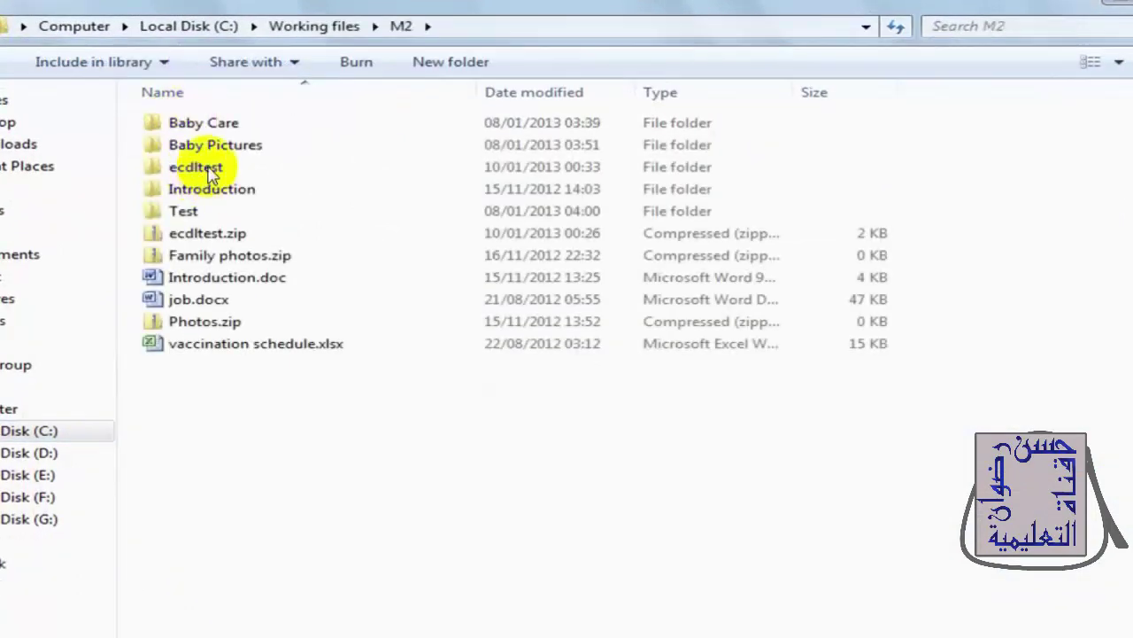
{"action": "double_click", "coordinate": [198, 168]}
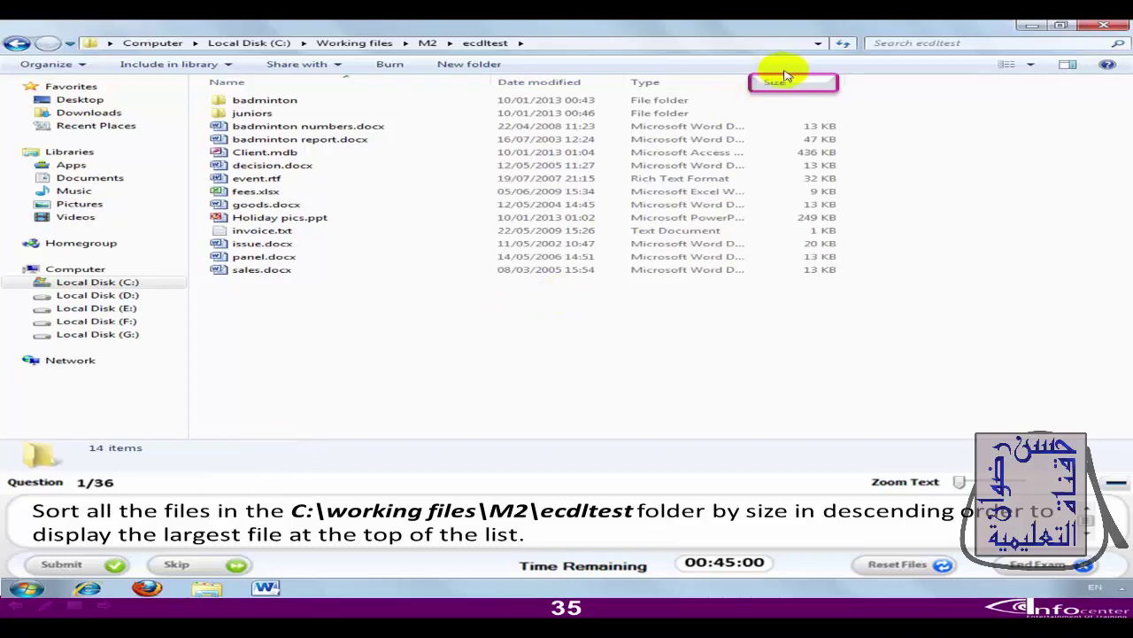
{"action": "left_click", "coordinate": [68, 571]}
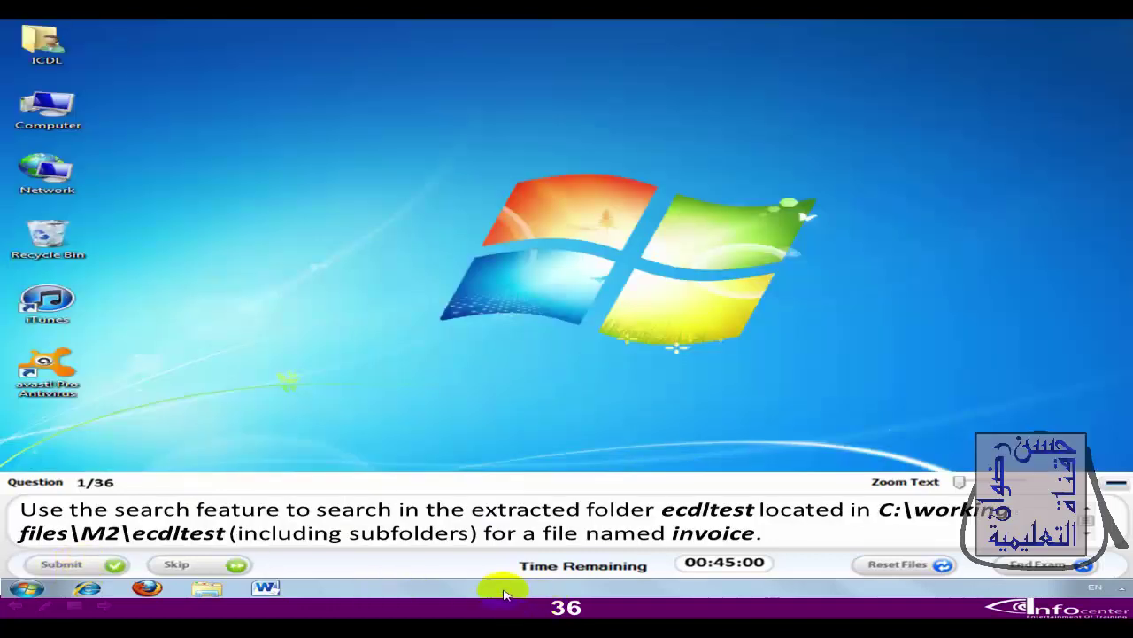
Step: Open the C:\Working files\M2\ecdltest folder and search it for a file named invoice
{"action": "left_click", "coordinate": [656, 431]}
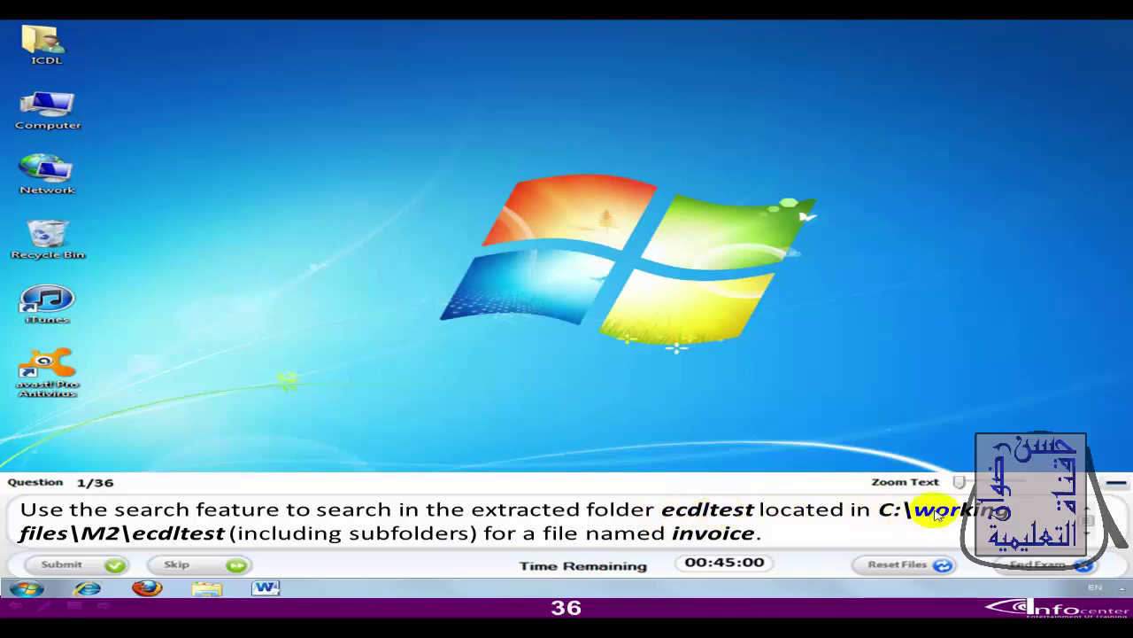
{"action": "double_click", "coordinate": [50, 108]}
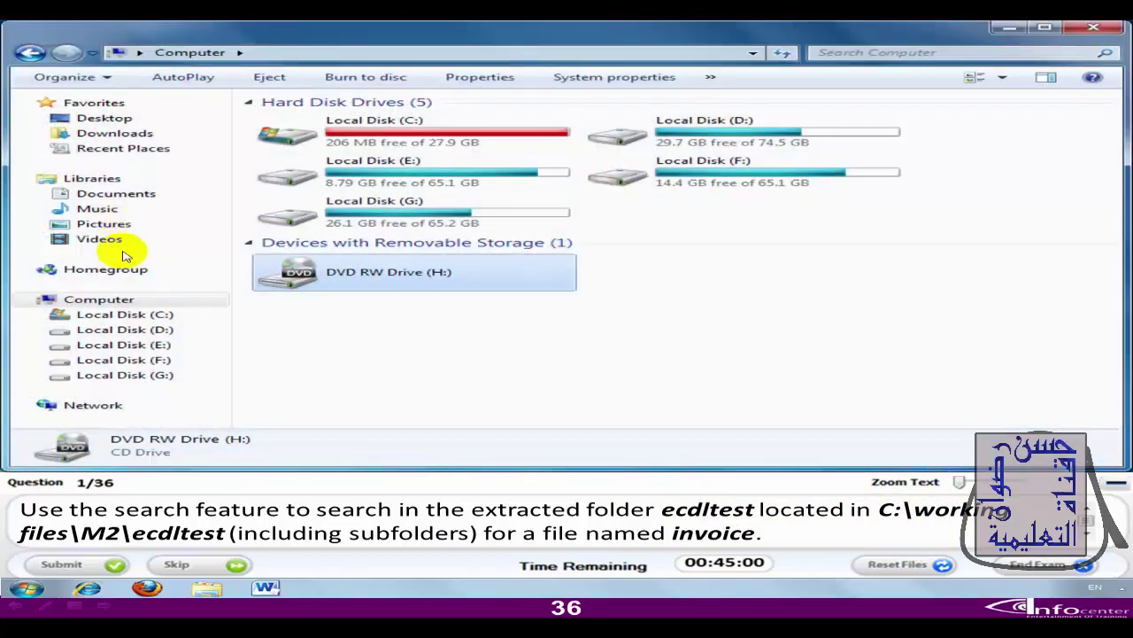
{"action": "left_click", "coordinate": [124, 316]}
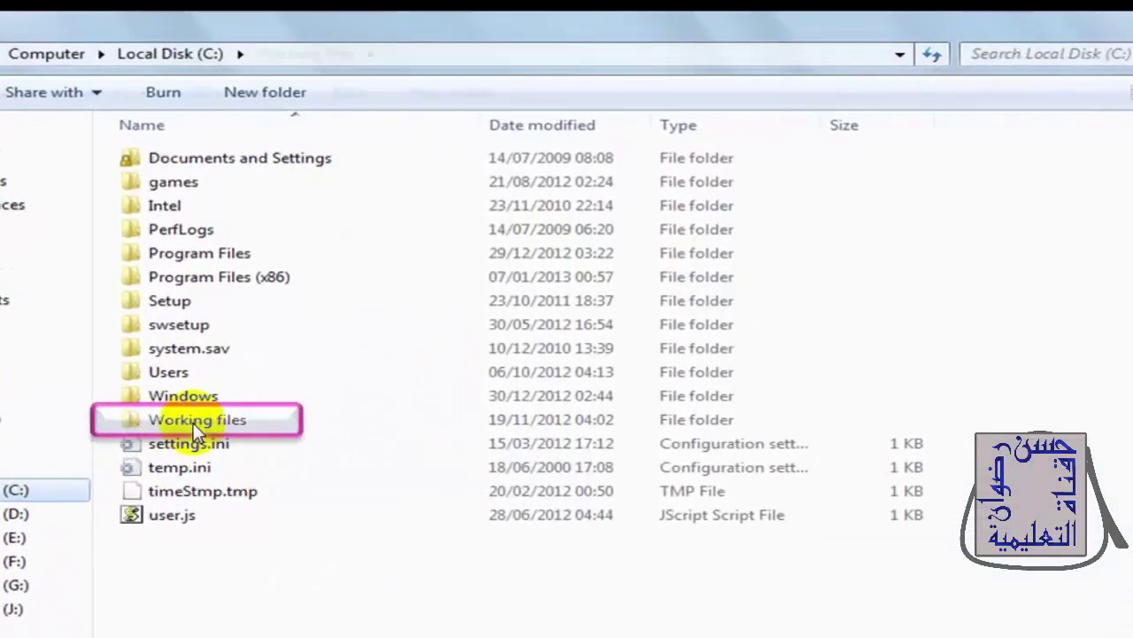
{"action": "double_click", "coordinate": [229, 344]}
{"action": "double_click", "coordinate": [168, 159]}
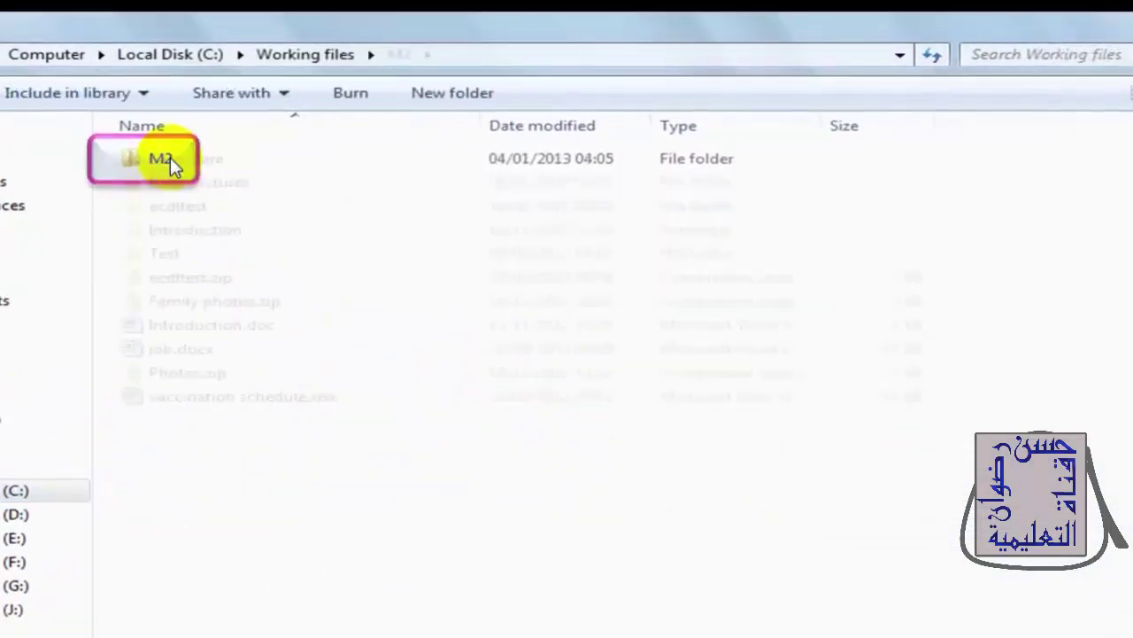
{"action": "double_click", "coordinate": [178, 210]}
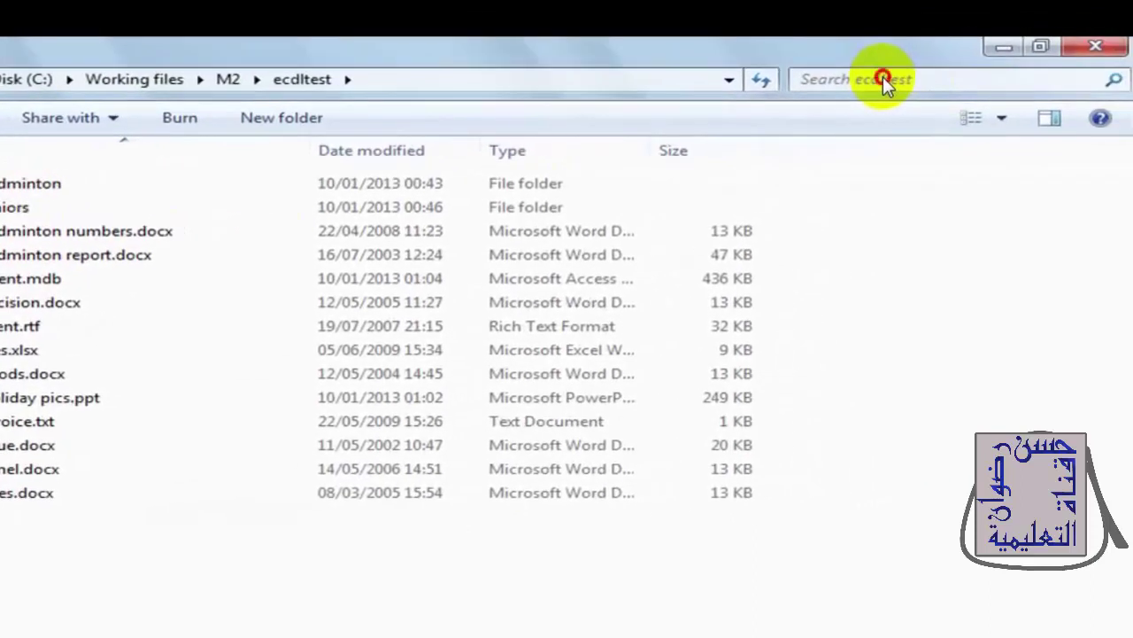
{"action": "left_click", "coordinate": [900, 77]}
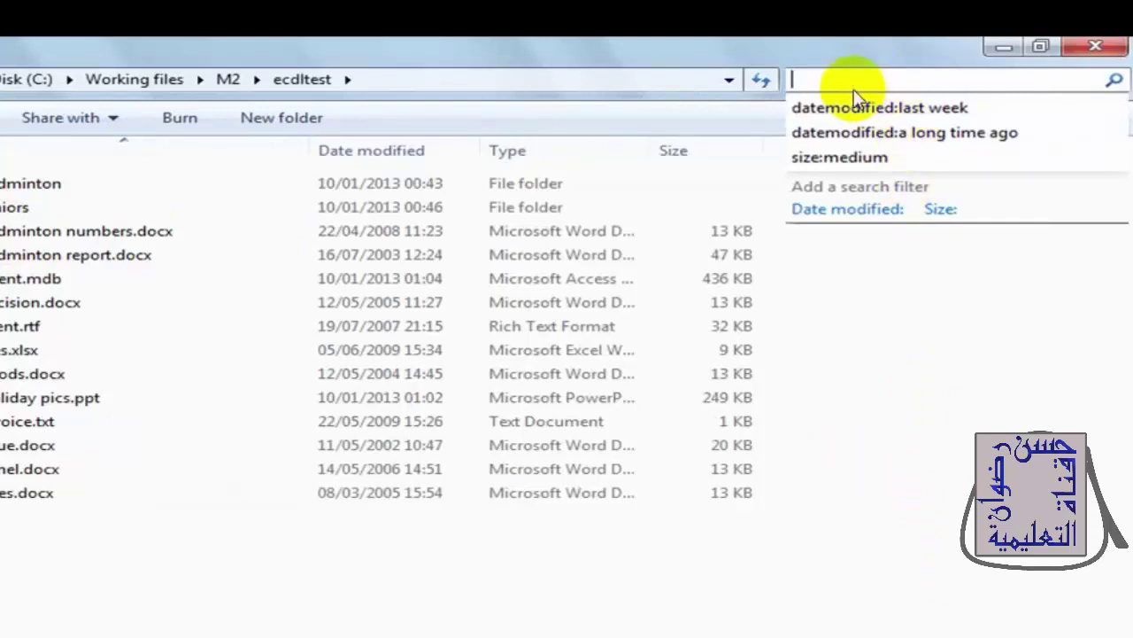
{"action": "type", "text": "invoic"}
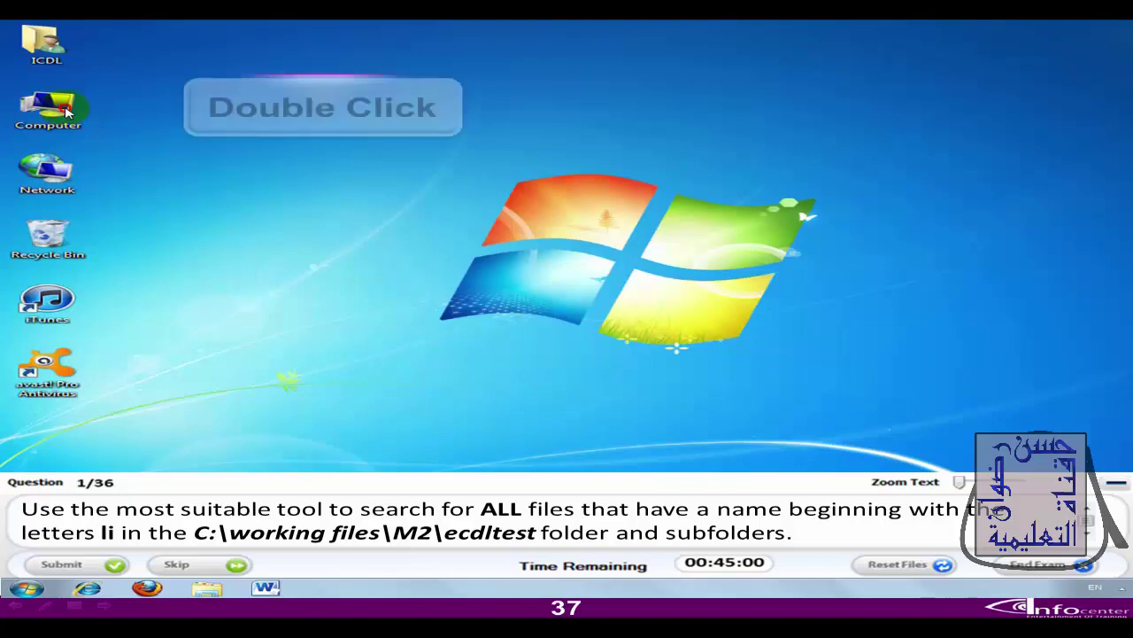
Step: Search the C:\Working files\M2\ecdltest folder for files whose names begin with li and submit the answer
{"action": "double_click", "coordinate": [67, 111]}
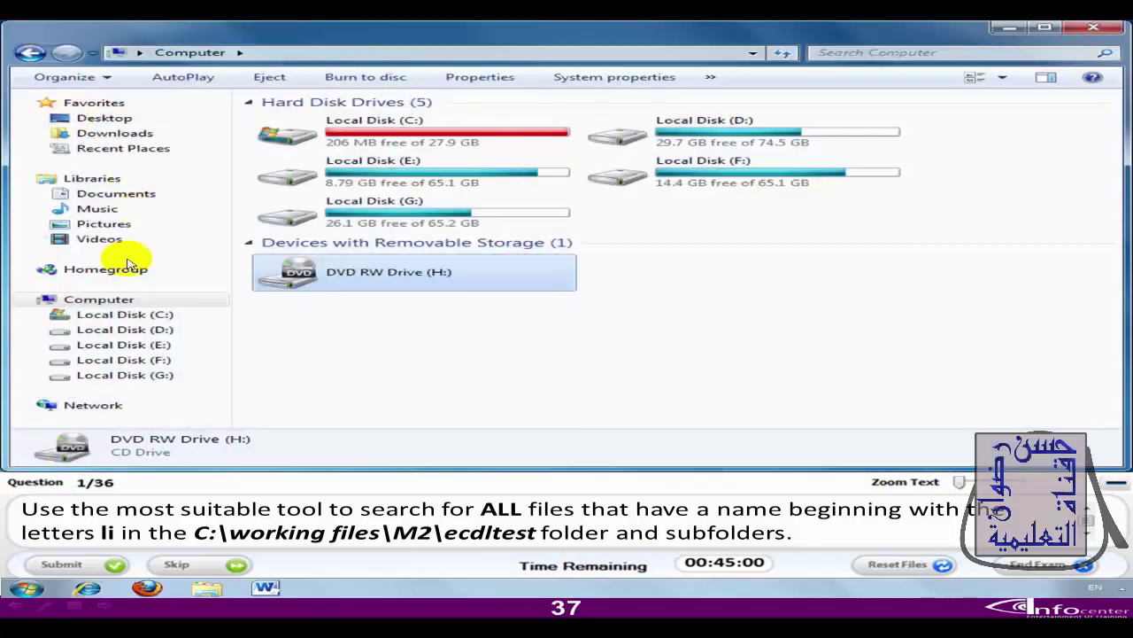
{"action": "left_click", "coordinate": [118, 315]}
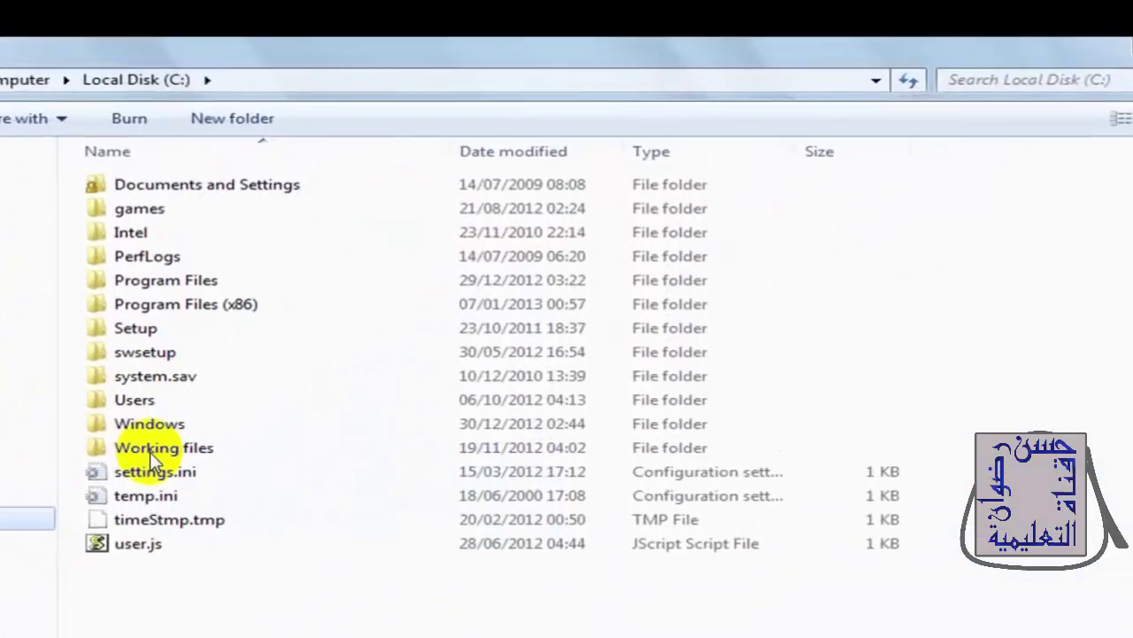
{"action": "double_click", "coordinate": [150, 449]}
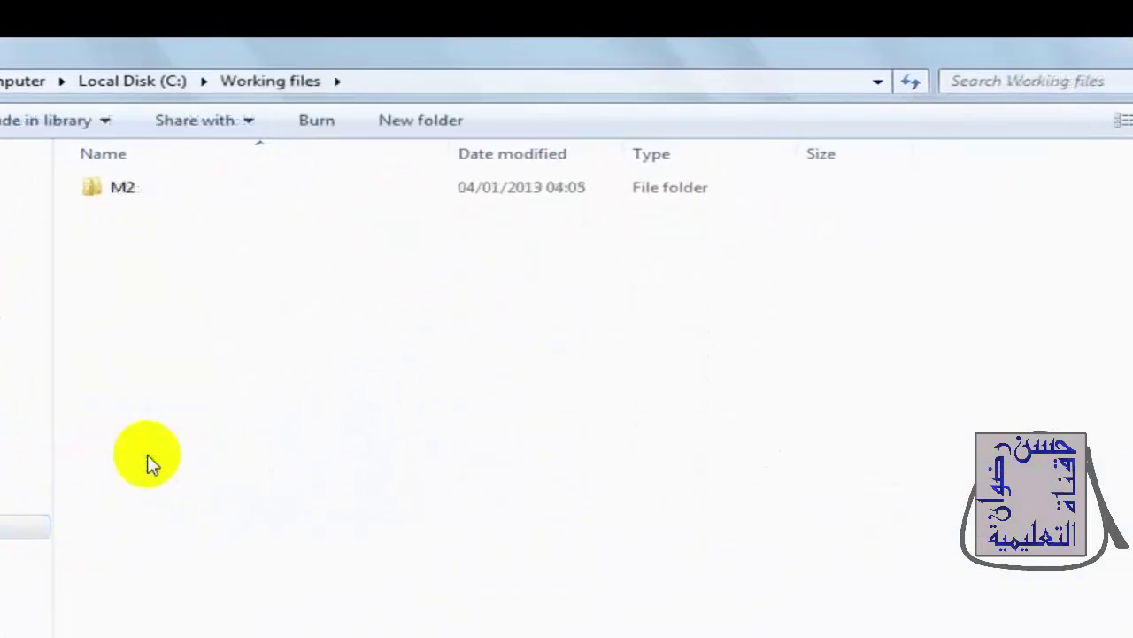
{"action": "double_click", "coordinate": [118, 187]}
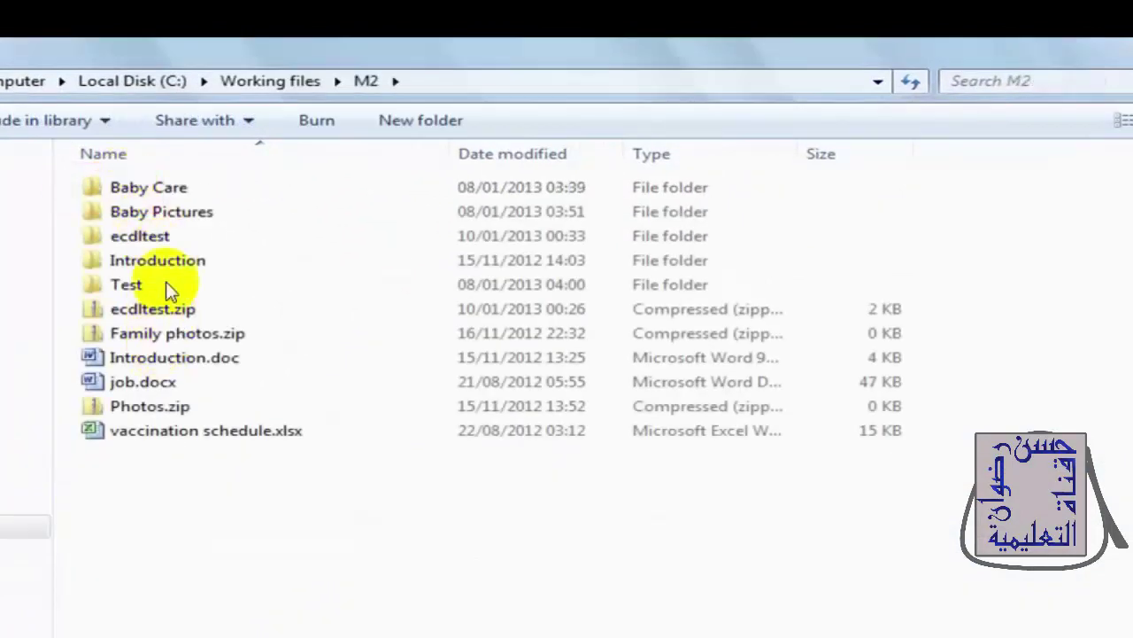
{"action": "double_click", "coordinate": [154, 233]}
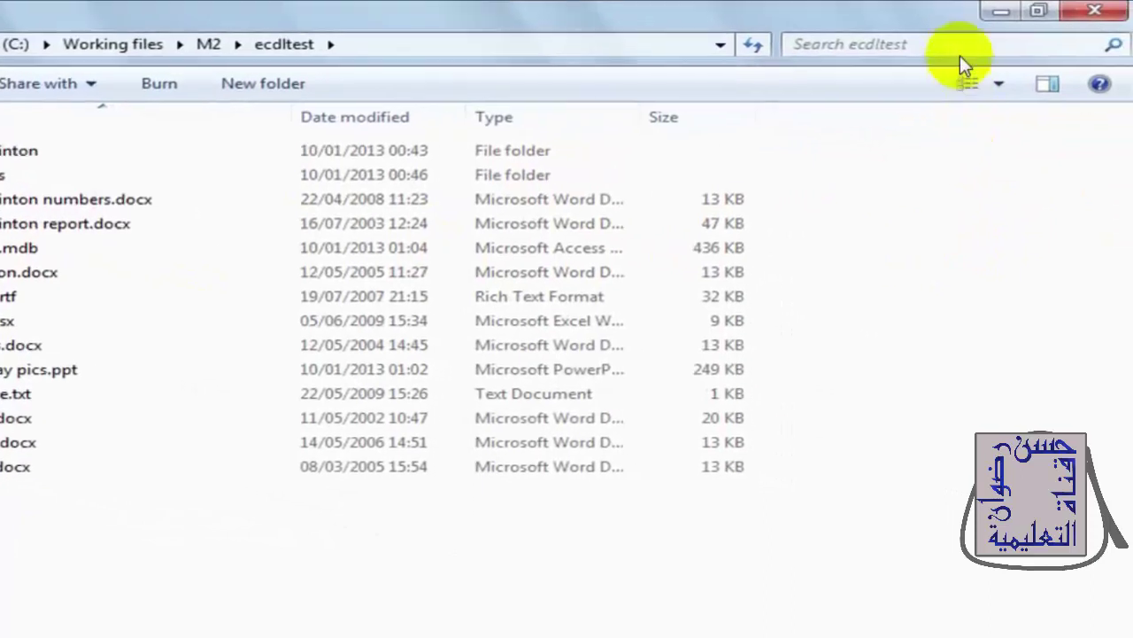
{"action": "left_click", "coordinate": [959, 39]}
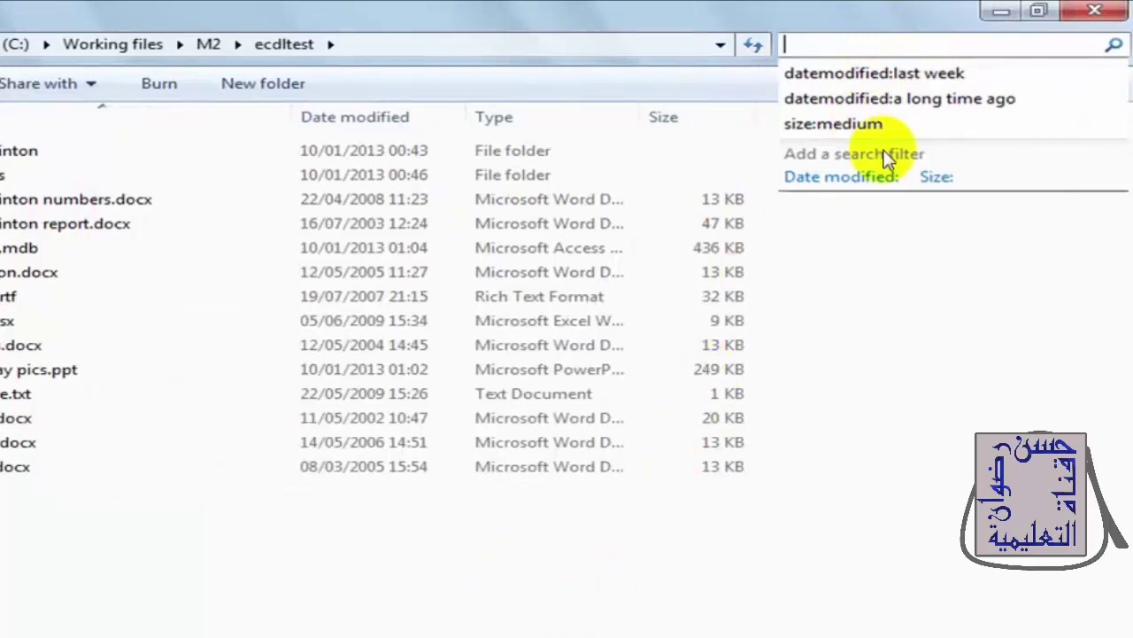
{"action": "left_click", "coordinate": [918, 45]}
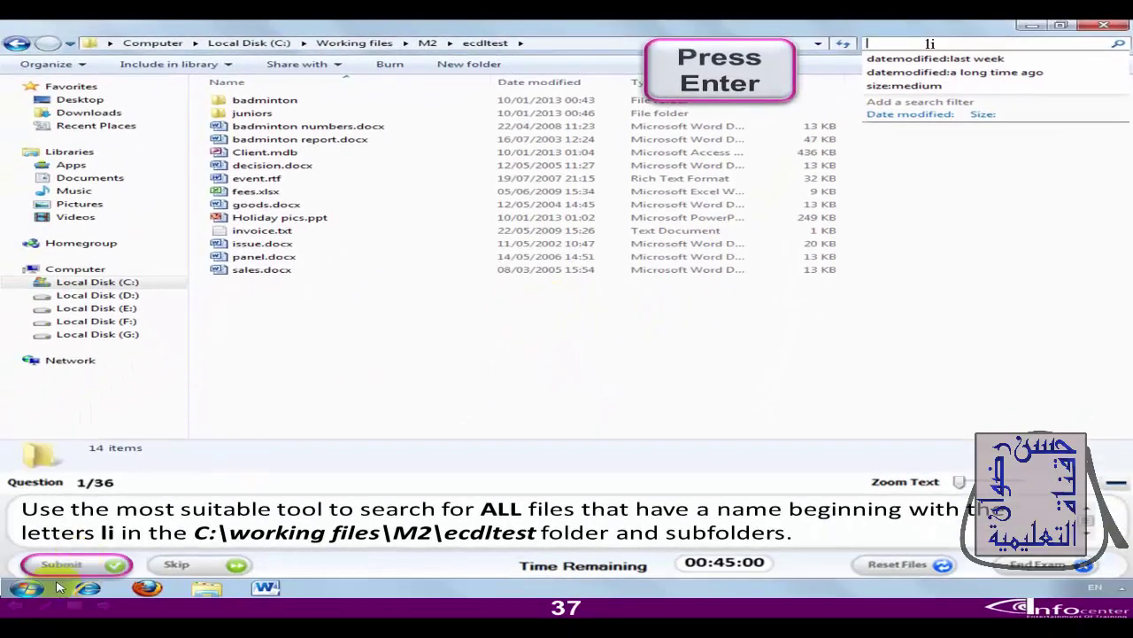
{"action": "left_click", "coordinate": [80, 565]}
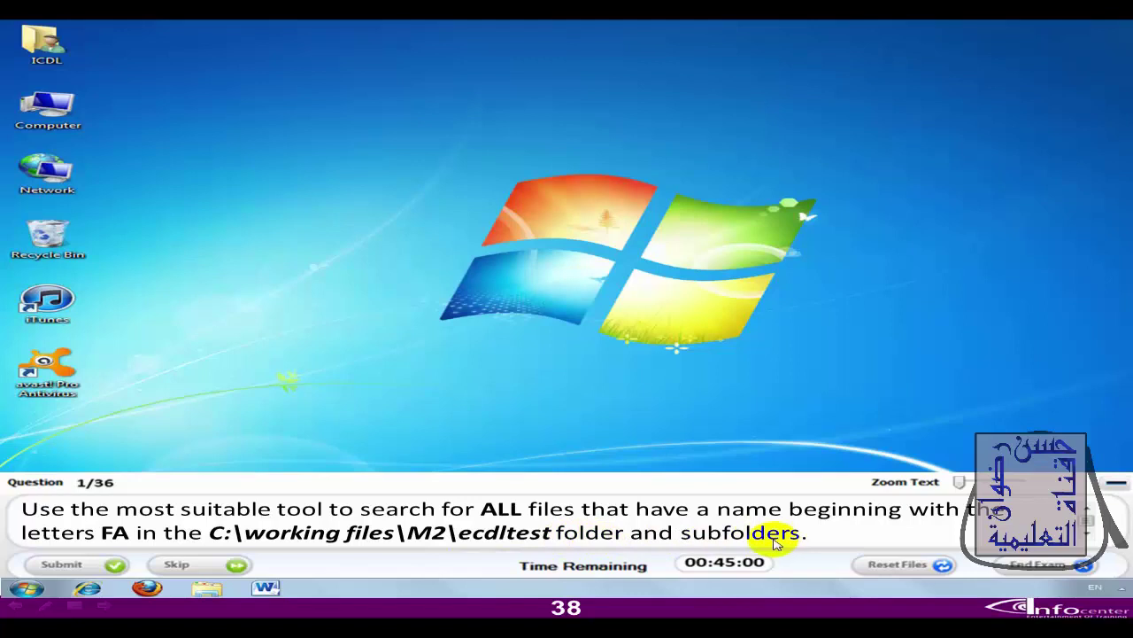
Step: Search the C:\Working files\M2\ecdltest folder for files whose names begin with FA and submit the answer
{"action": "double_click", "coordinate": [66, 108]}
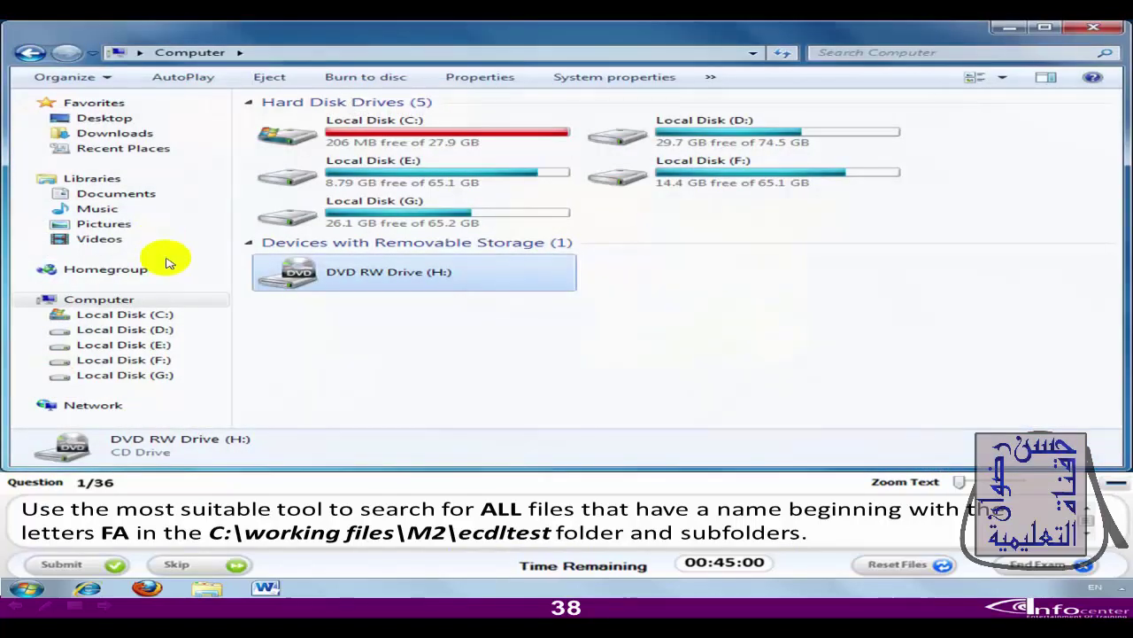
{"action": "left_click", "coordinate": [142, 315]}
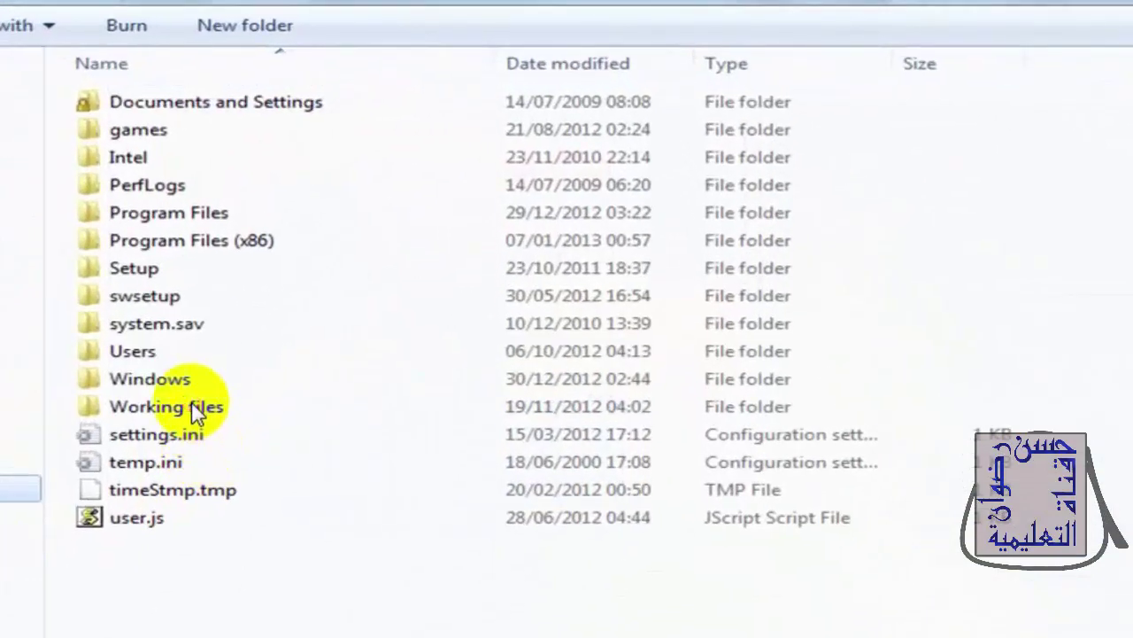
{"action": "double_click", "coordinate": [191, 407]}
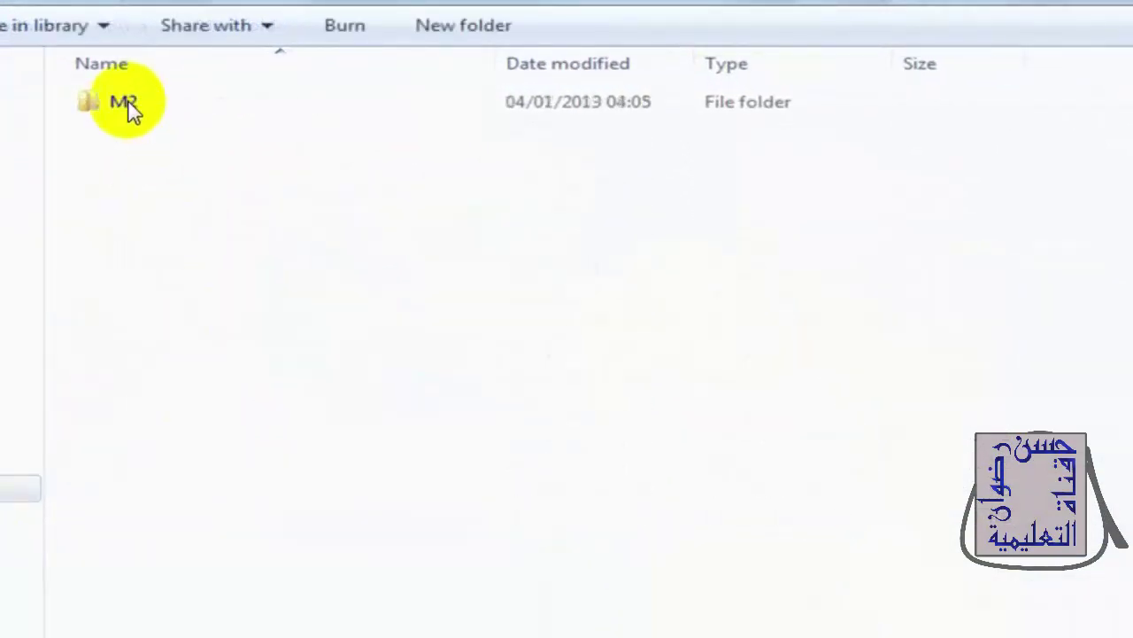
{"action": "double_click", "coordinate": [128, 104]}
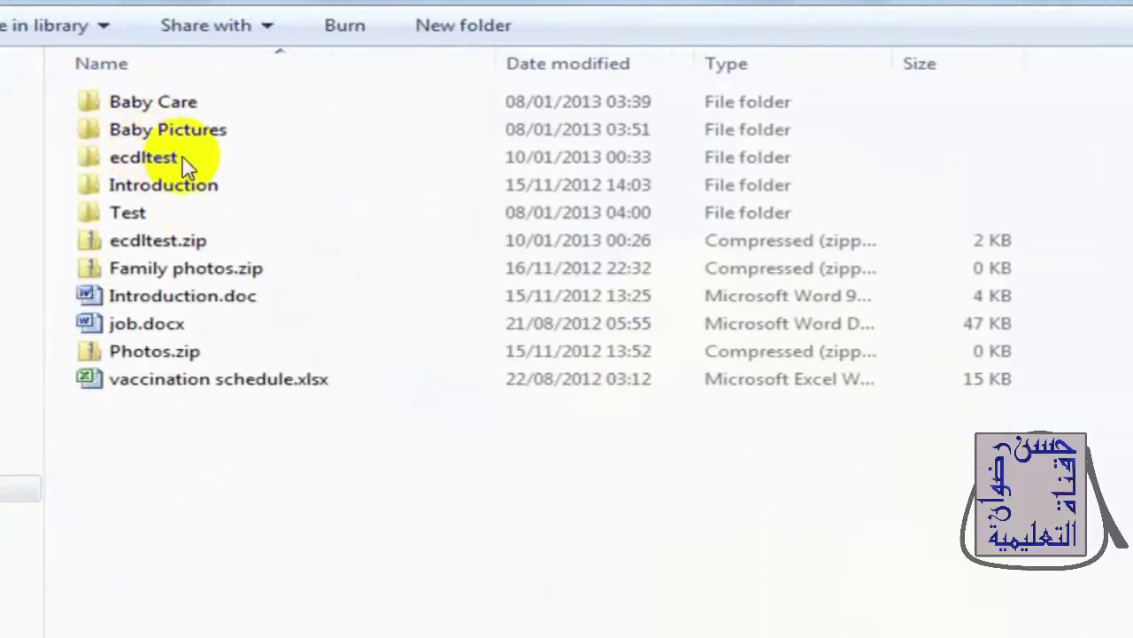
{"action": "double_click", "coordinate": [181, 156]}
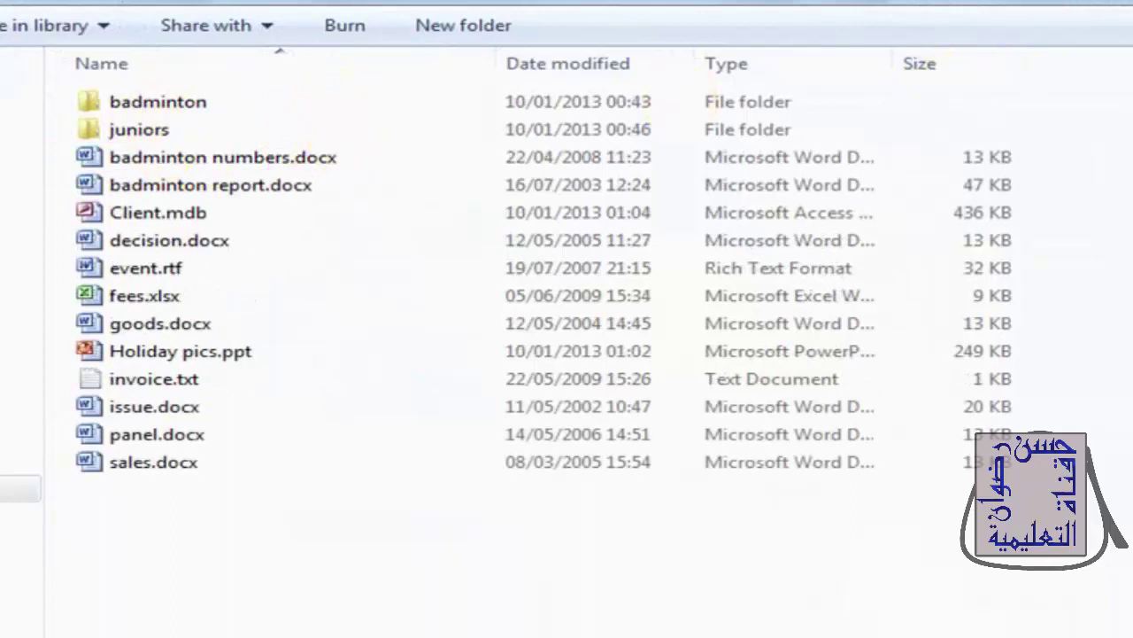
{"action": "left_click", "coordinate": [1006, 45]}
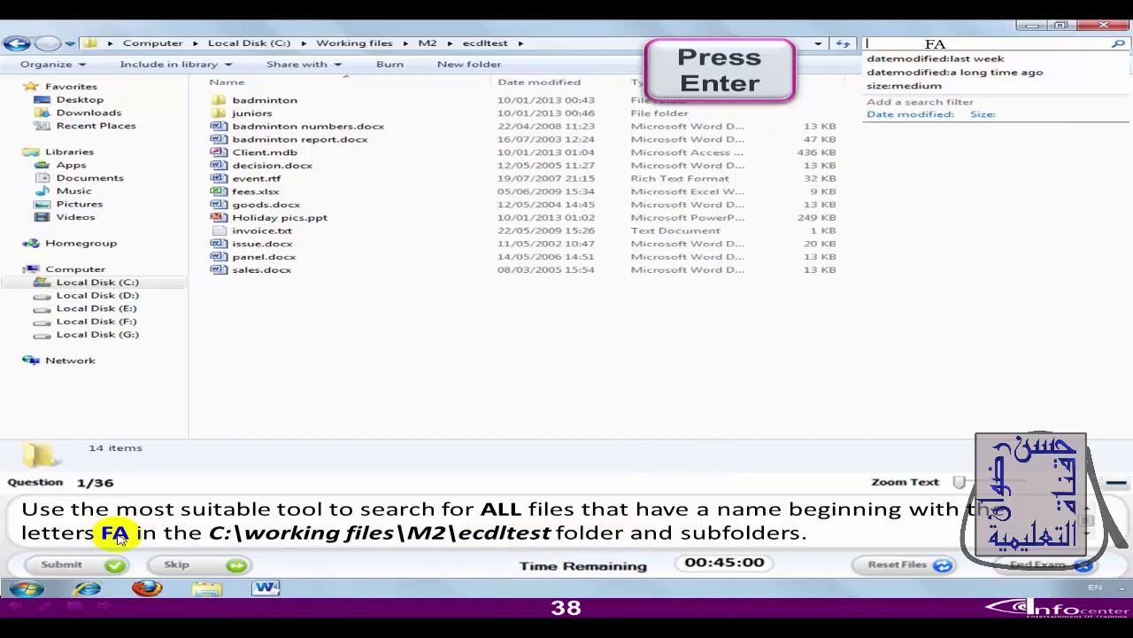
{"action": "left_click", "coordinate": [60, 565]}
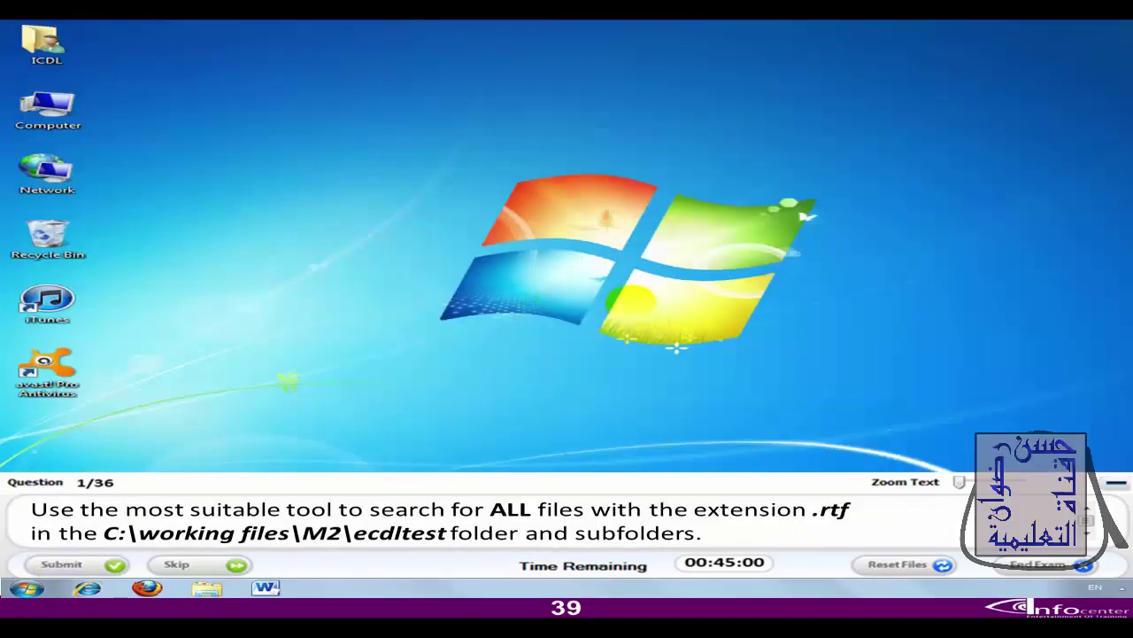
Step: Search the C:\Working files\M2\ecdltest folder for all files with the extension .rtf and submit the answer
{"action": "left_click", "coordinate": [860, 212]}
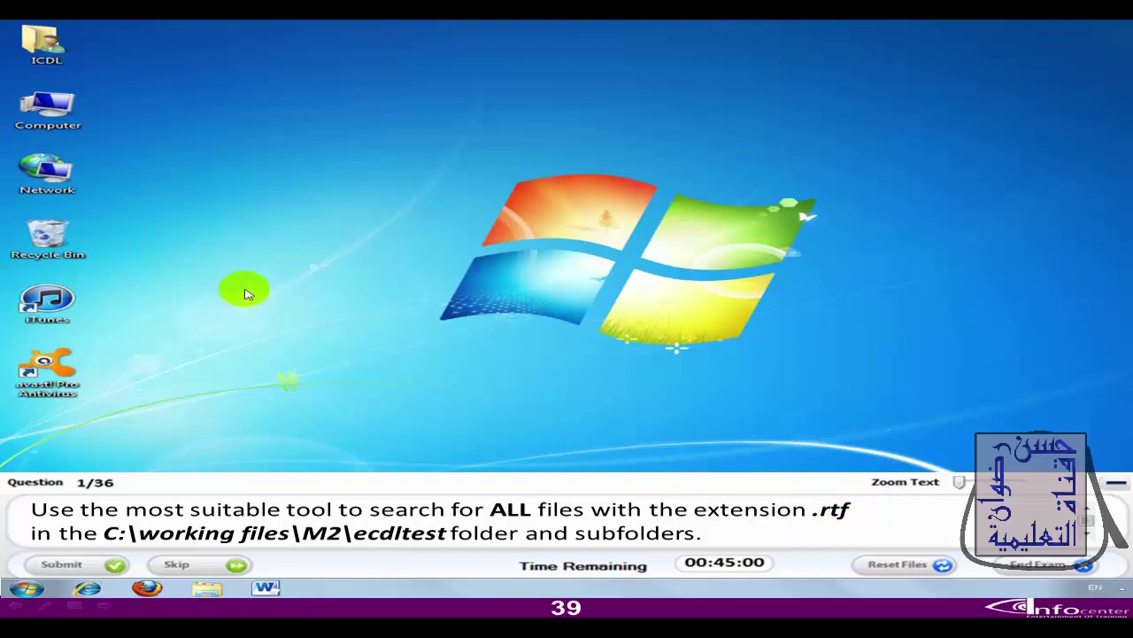
{"action": "double_click", "coordinate": [49, 109]}
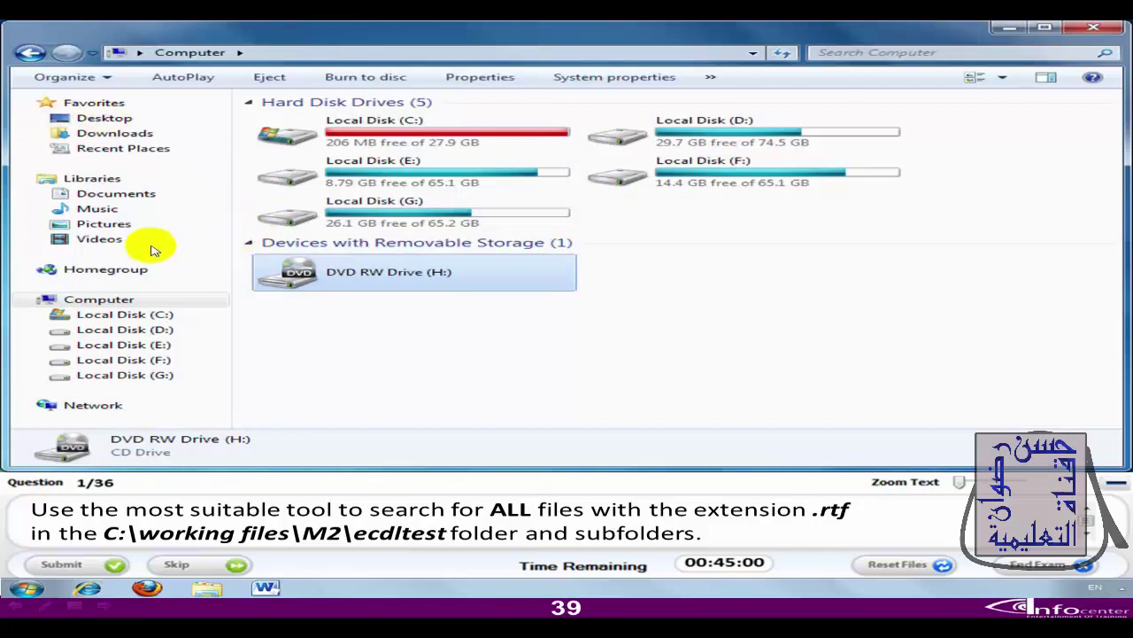
{"action": "left_click", "coordinate": [137, 316]}
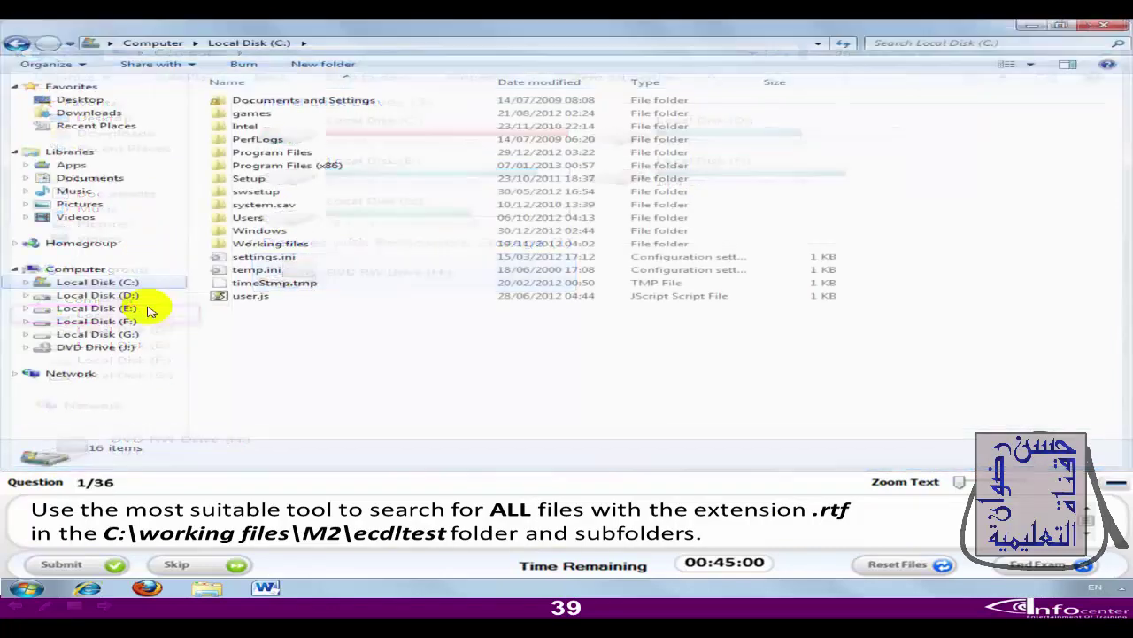
{"action": "double_click", "coordinate": [270, 244]}
{"action": "double_click", "coordinate": [249, 105]}
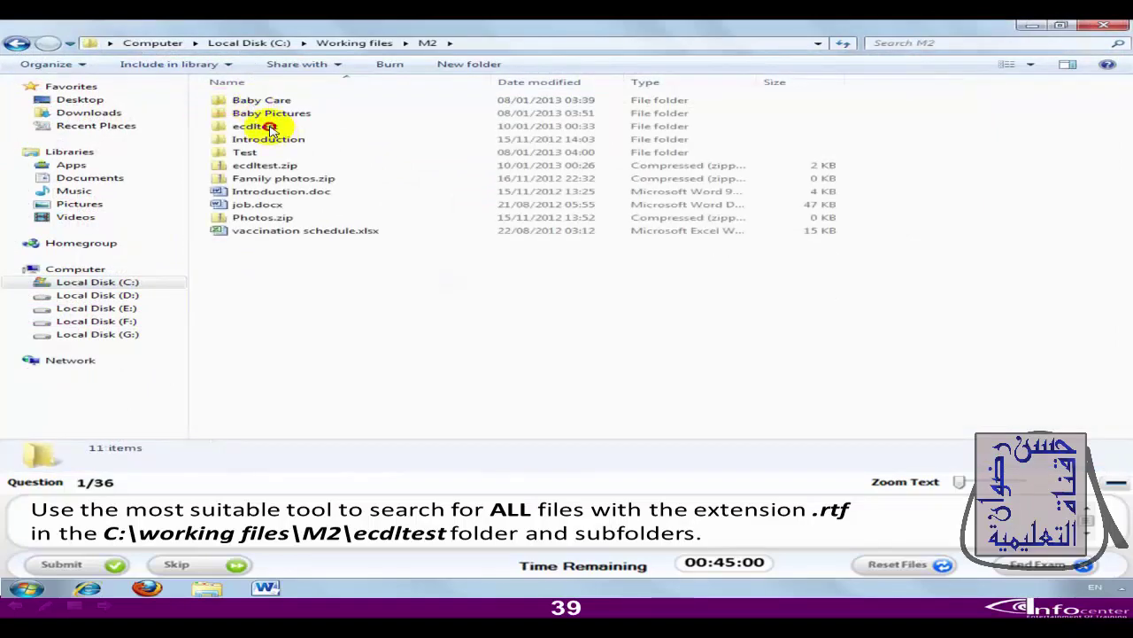
{"action": "double_click", "coordinate": [257, 127]}
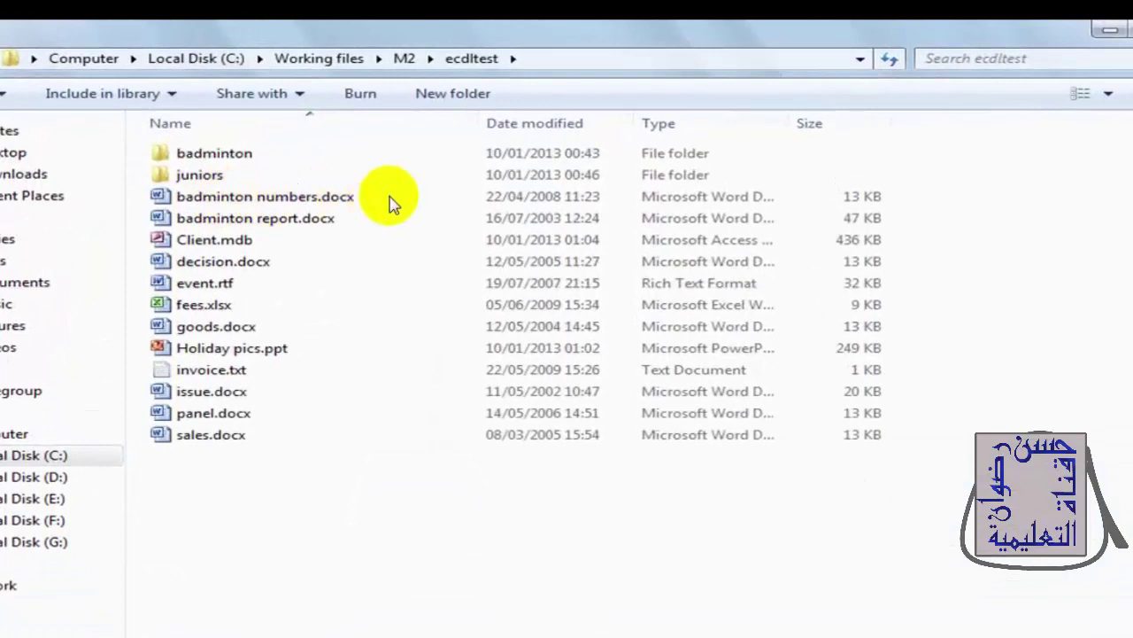
{"action": "left_click", "coordinate": [977, 62]}
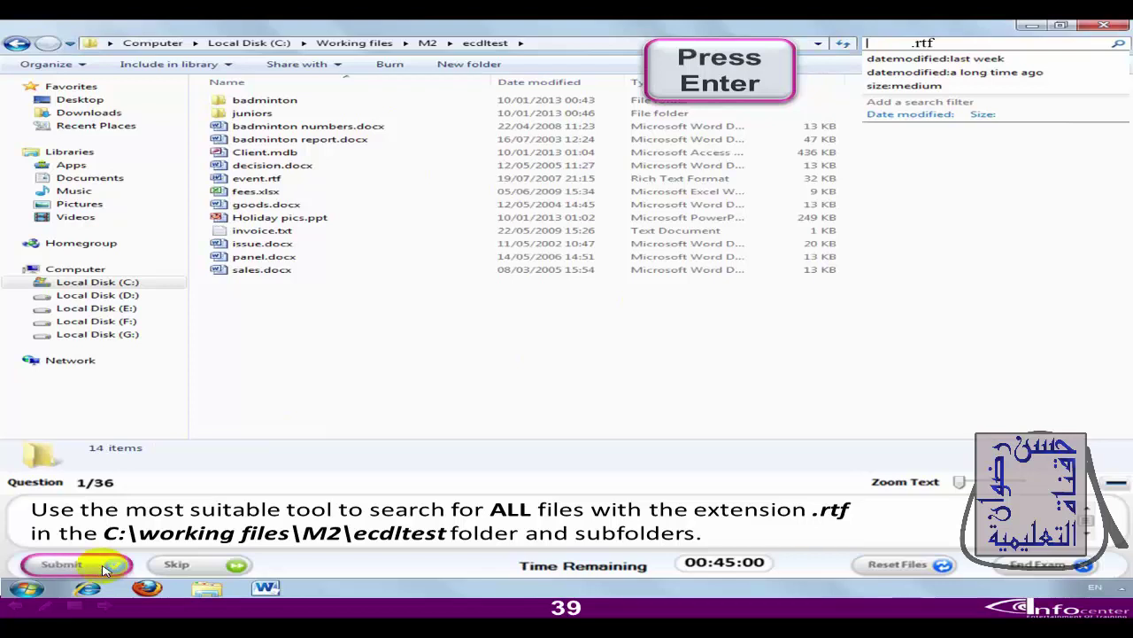
{"action": "left_click", "coordinate": [105, 569]}
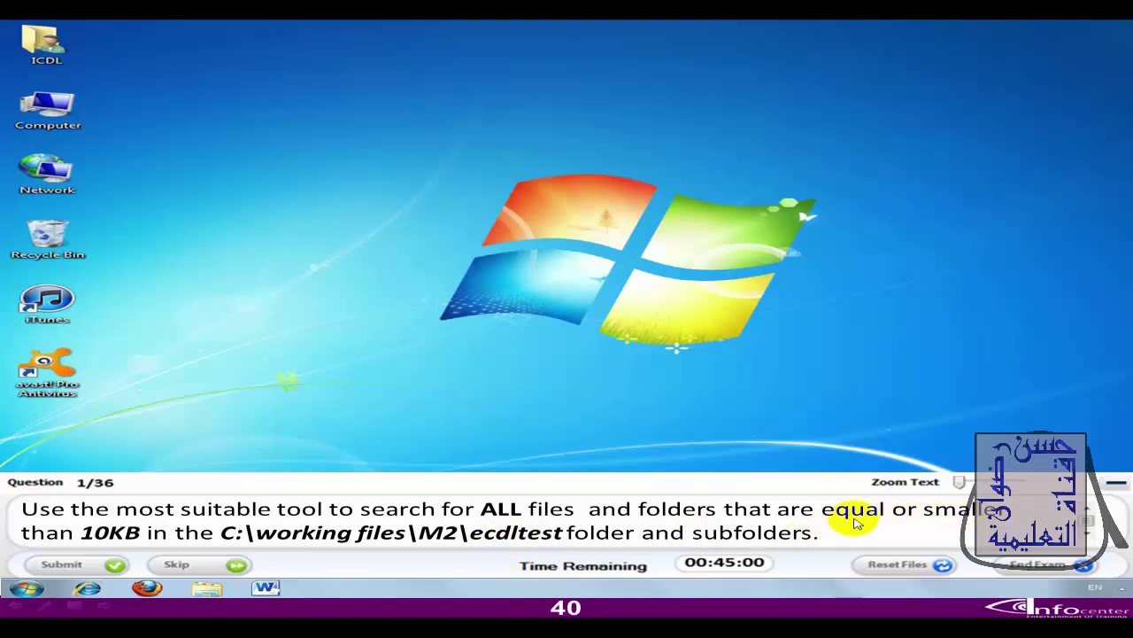
Step: Open the C:\Working files\M2\ecdltest folder
{"action": "left_click", "coordinate": [176, 246]}
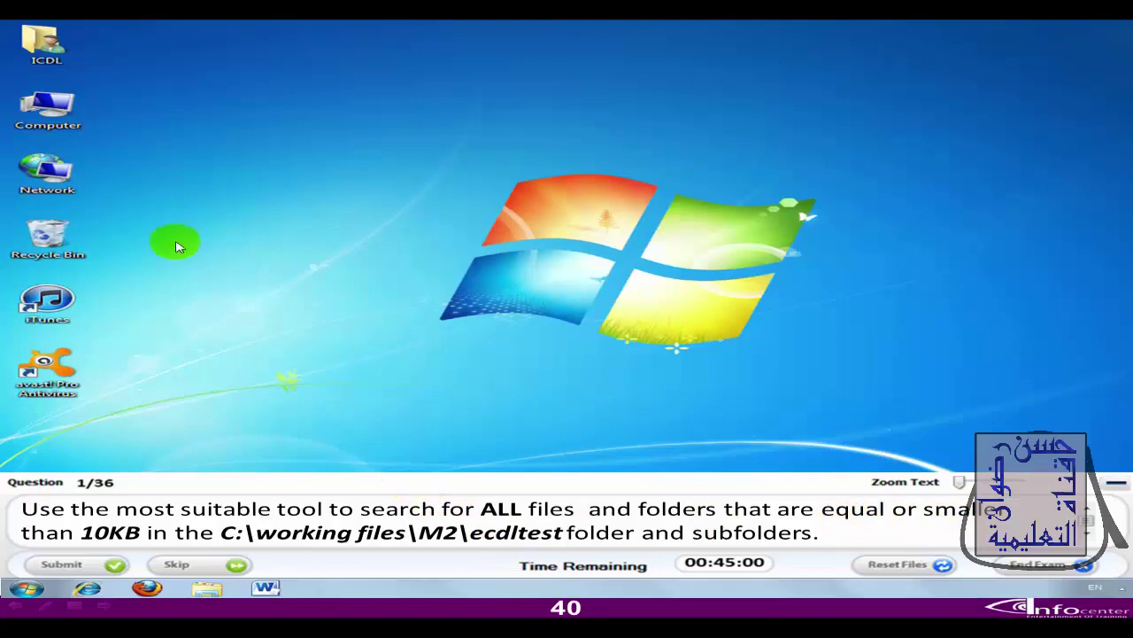
{"action": "double_click", "coordinate": [78, 119]}
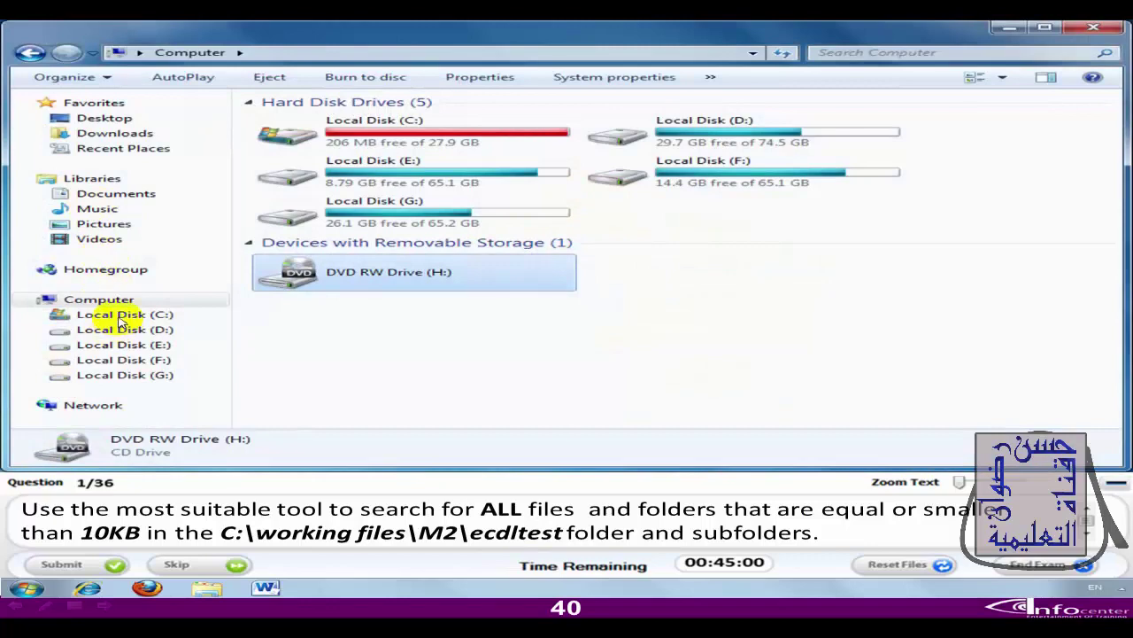
{"action": "left_click", "coordinate": [121, 317]}
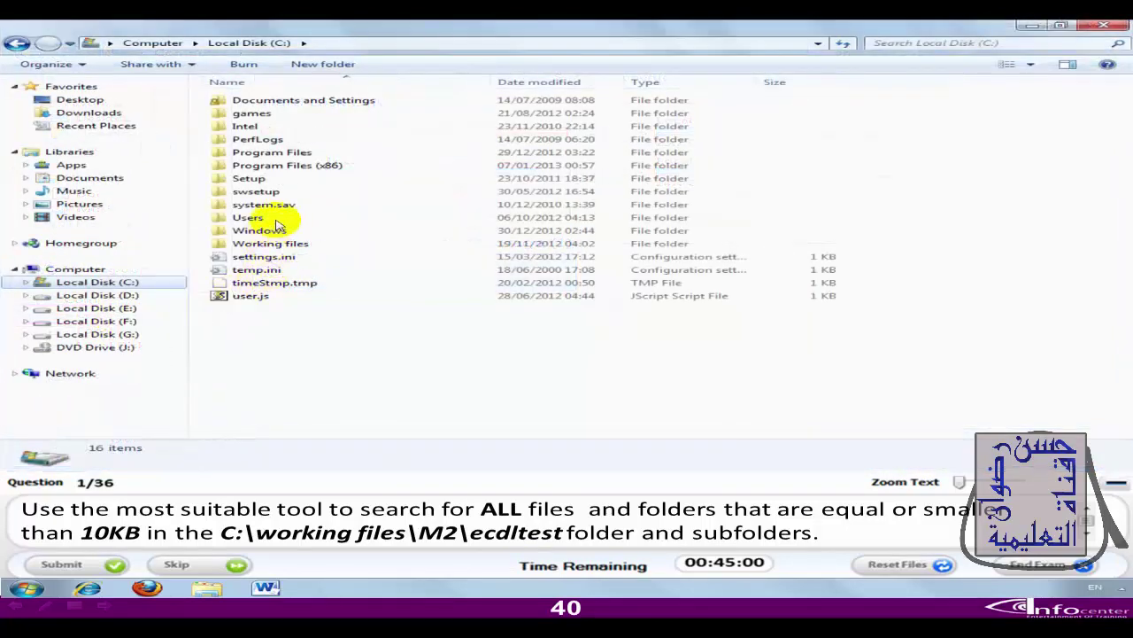
{"action": "double_click", "coordinate": [266, 243]}
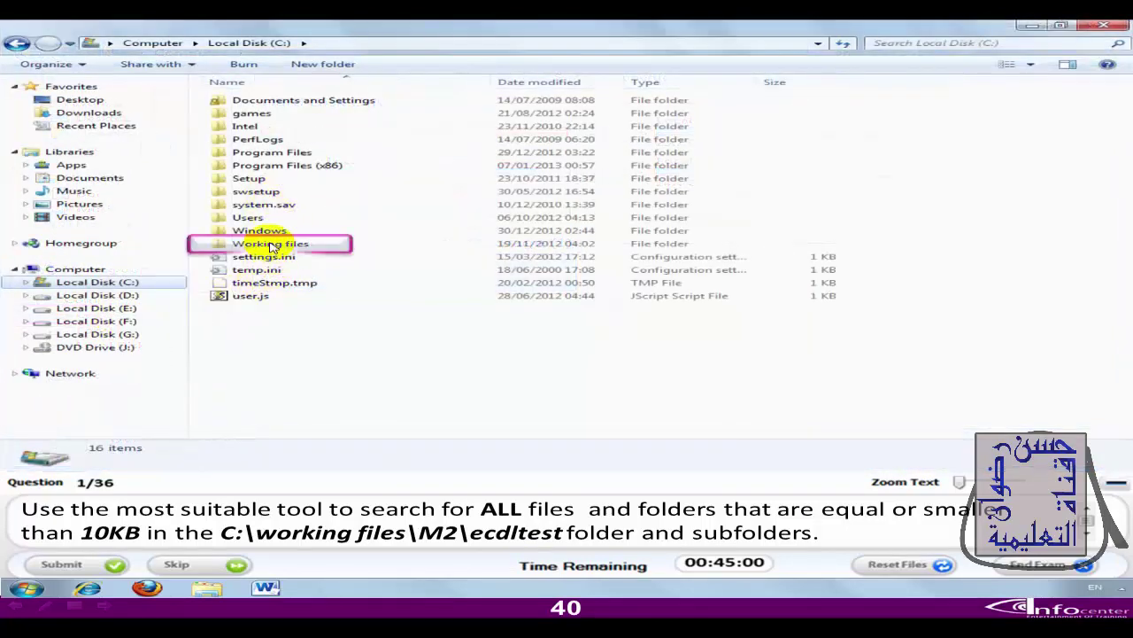
{"action": "double_click", "coordinate": [241, 100]}
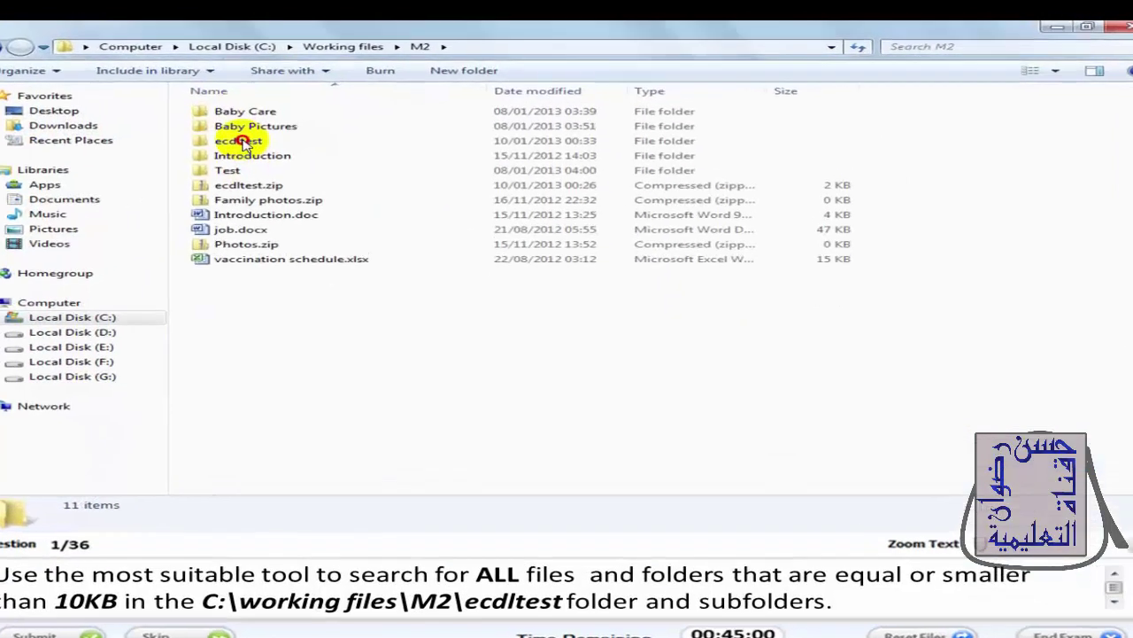
{"action": "double_click", "coordinate": [252, 126]}
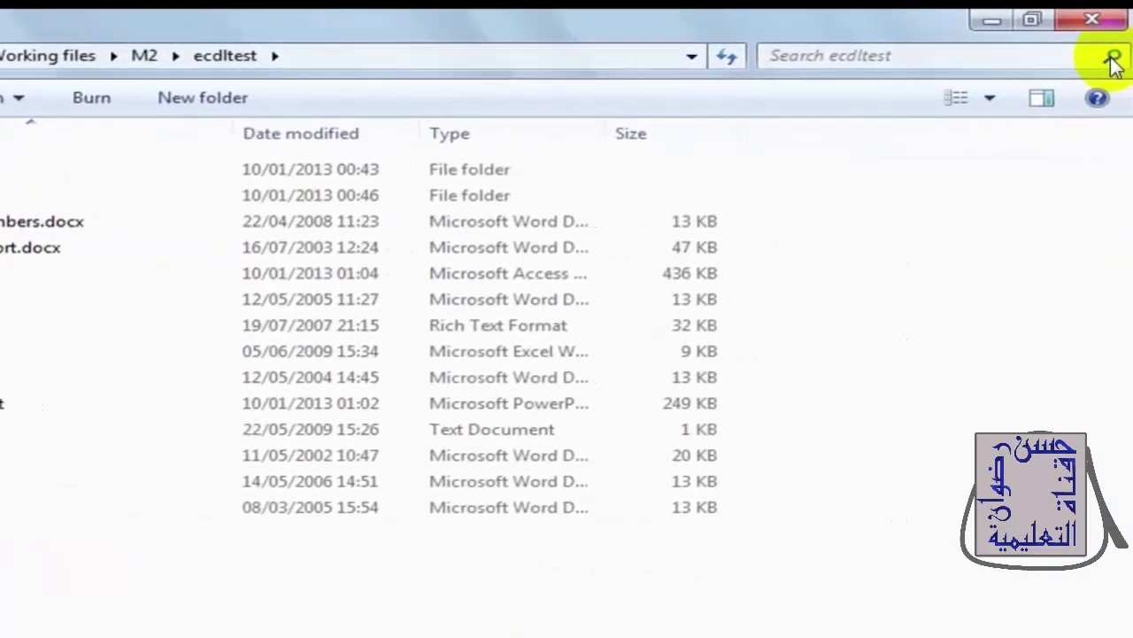
Step: Search the ecdltest folder with the size filter Tiny (0 - 10 KB) and submit the answer
{"action": "left_click", "coordinate": [1111, 58]}
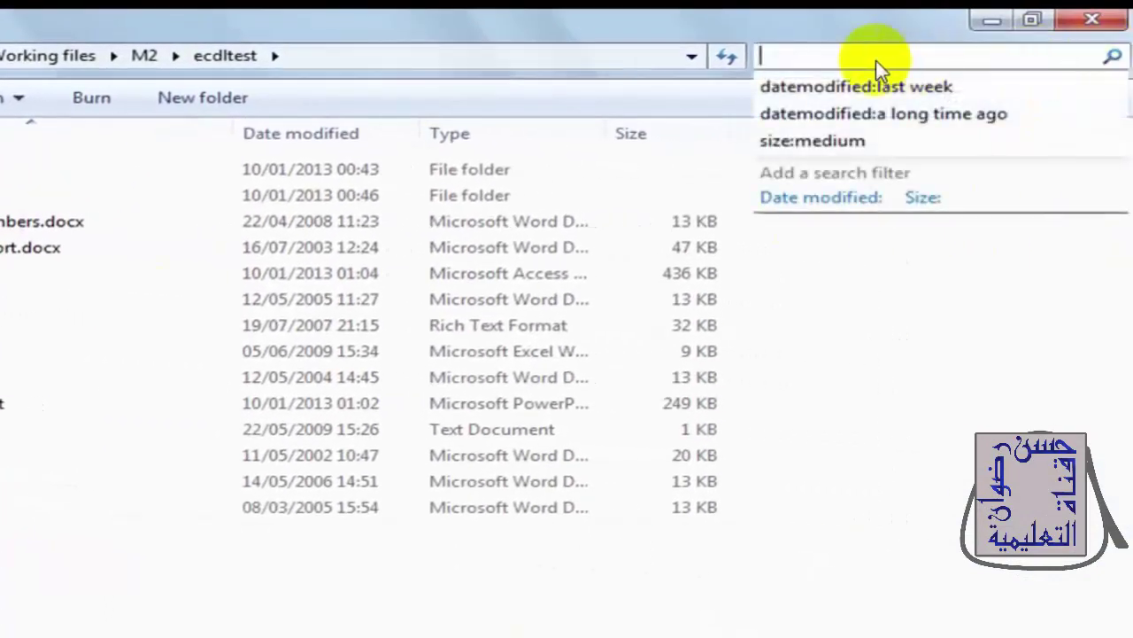
{"action": "left_click", "coordinate": [919, 197]}
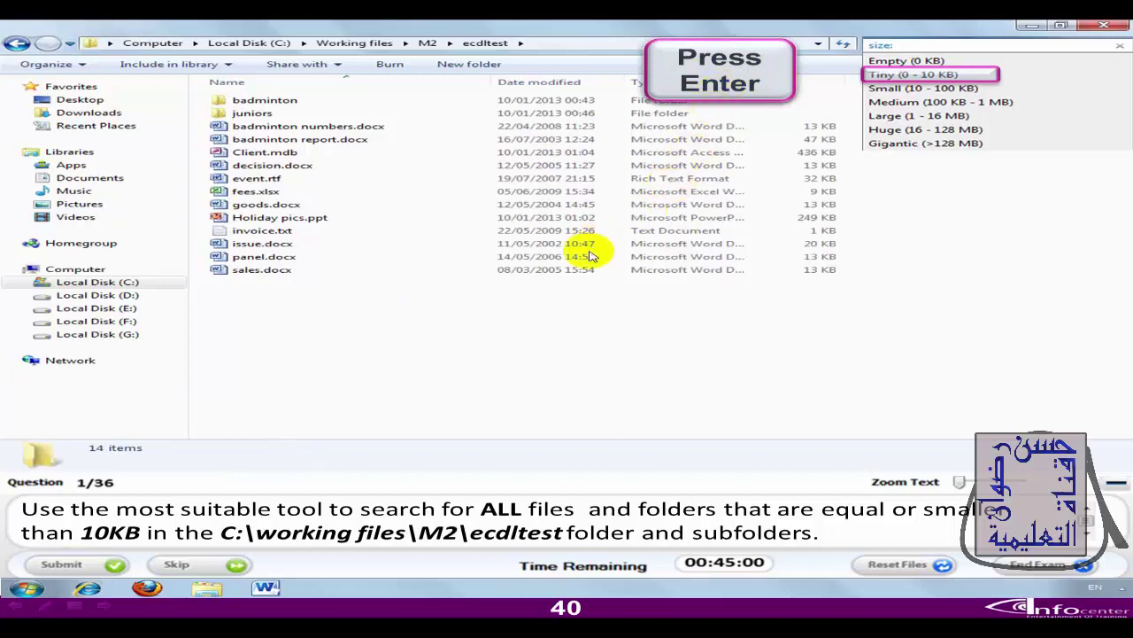
{"action": "left_click", "coordinate": [77, 567]}
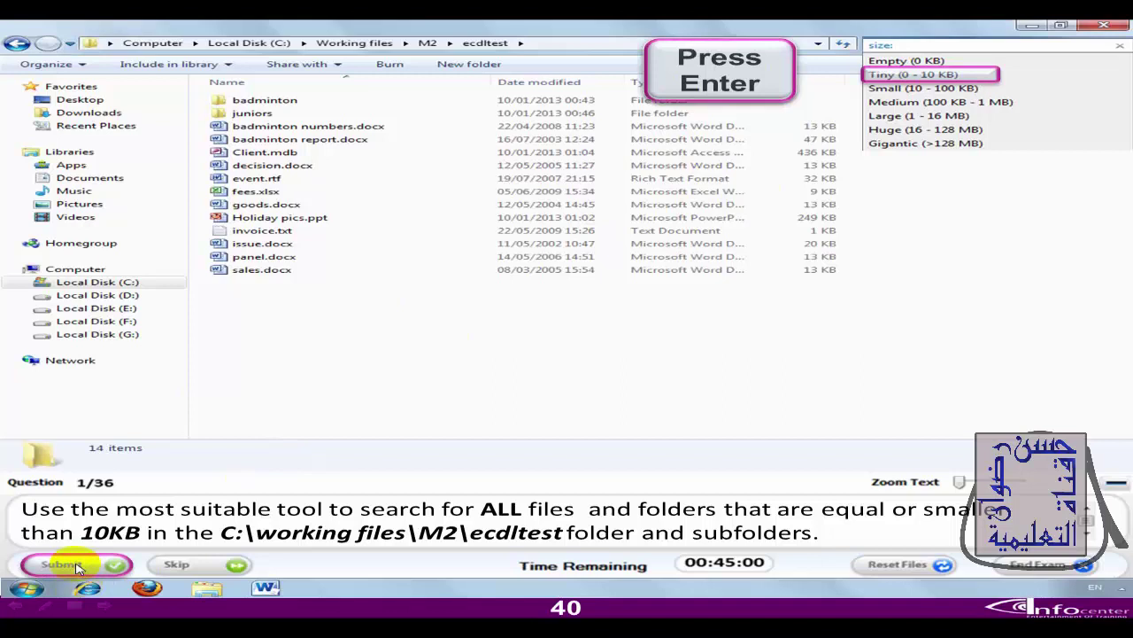